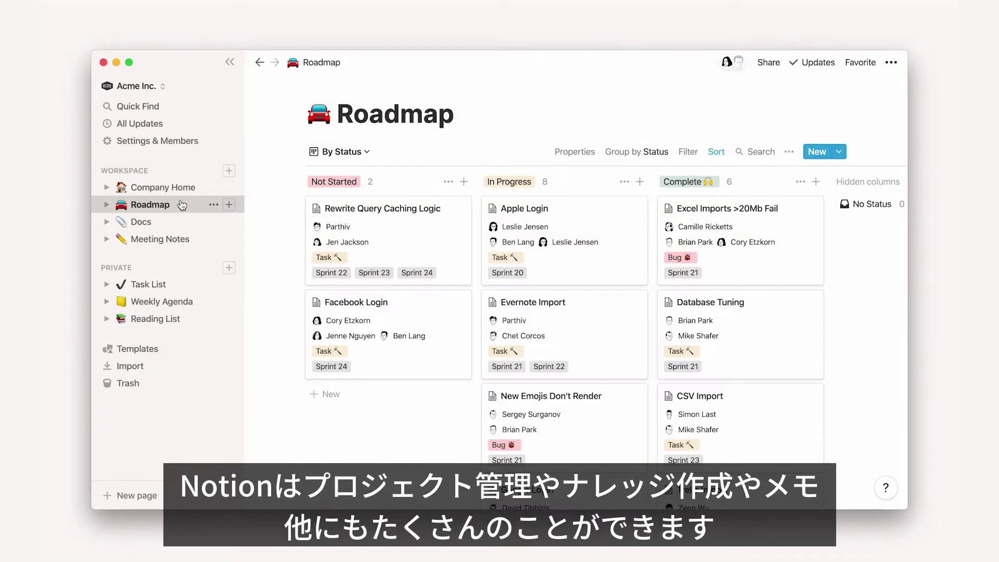
Browse the Docs and Meeting Notes pages, then open the Company Home page
left_click(182, 222)
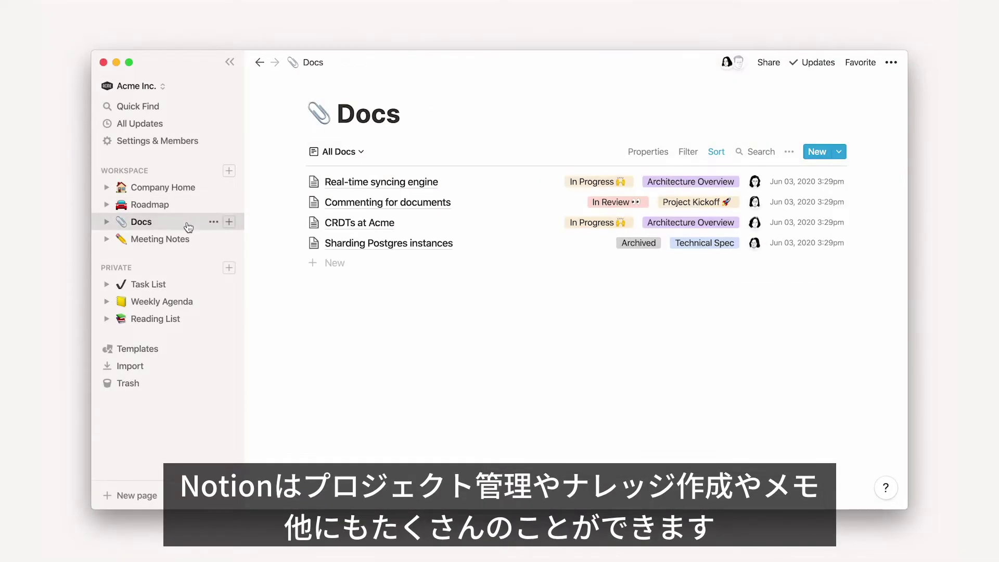
left_click(197, 238)
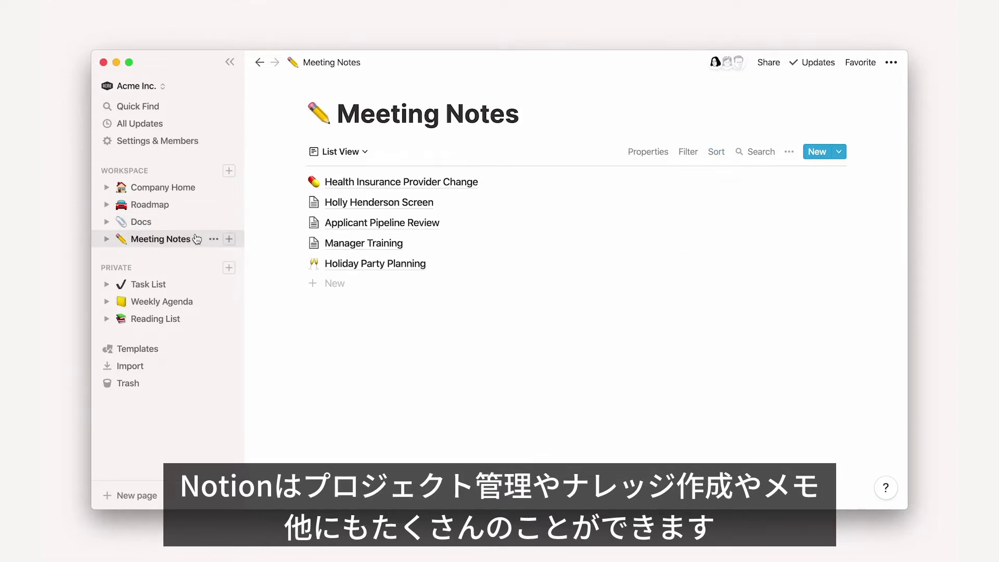
left_click(203, 187)
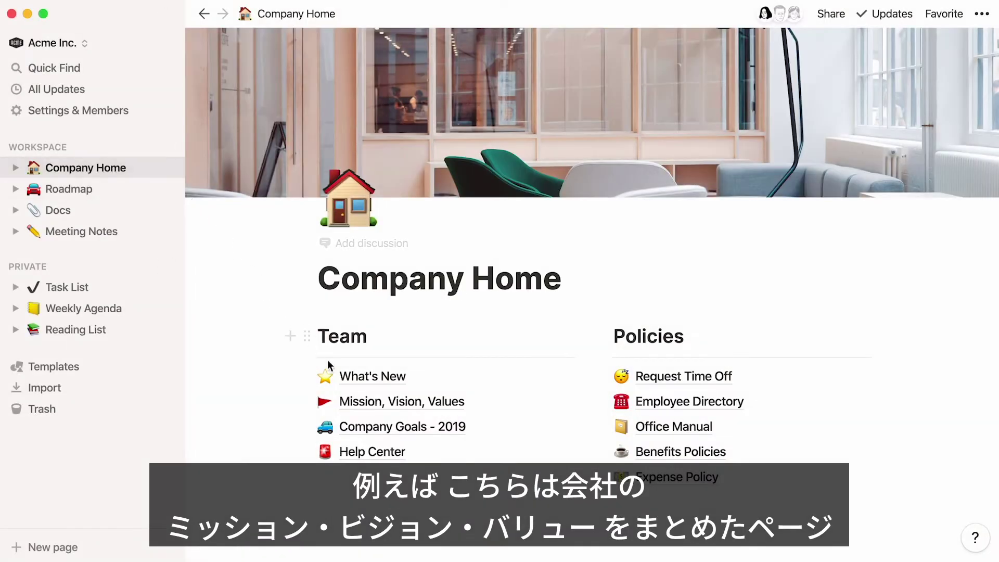
Open Mission, Vision, Values, hide the sidebar, and type the mission sentence under Mission
left_click(359, 401)
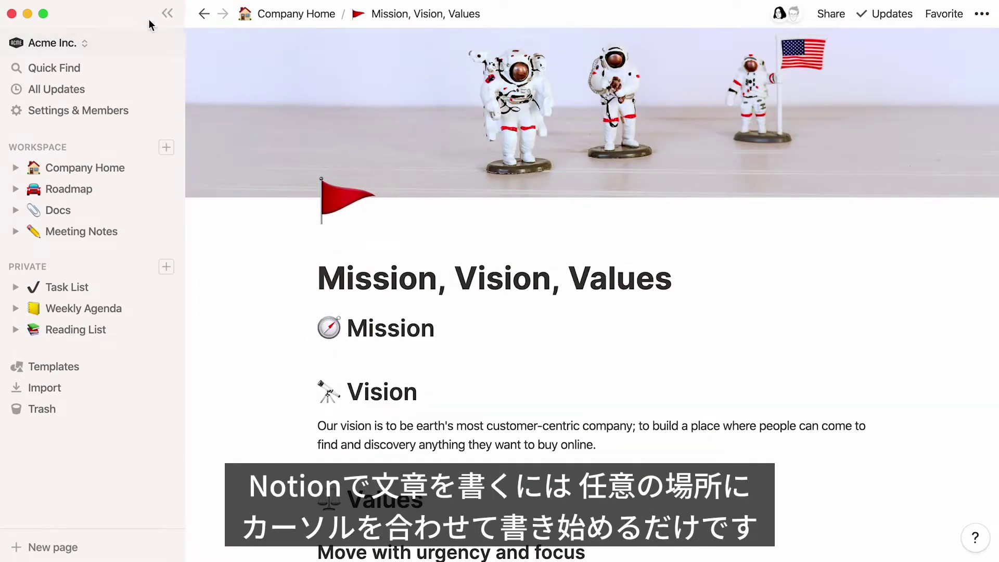
left_click(167, 14)
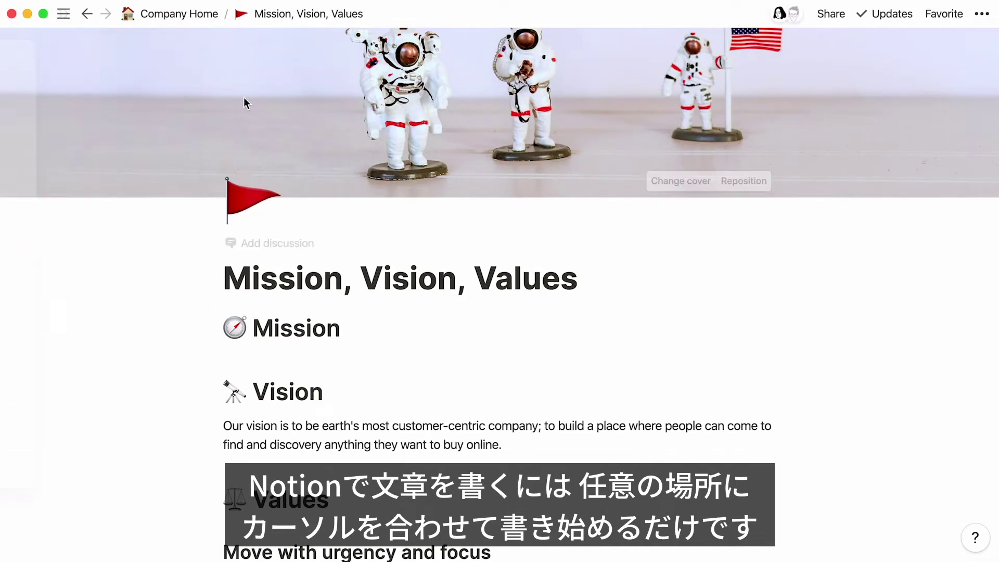
left_click(395, 326)
key("Return")
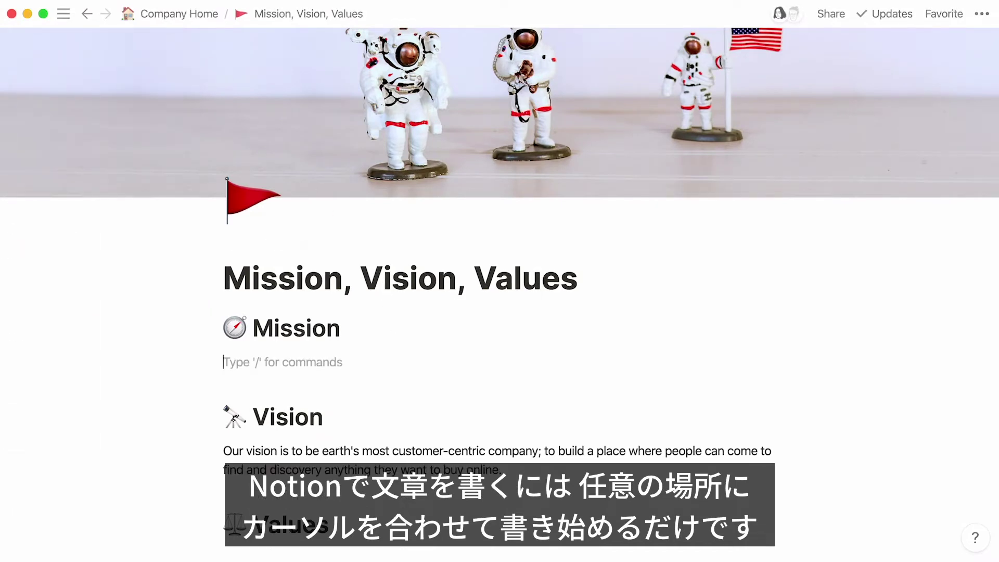
type("To make a contribution to the world by ma")
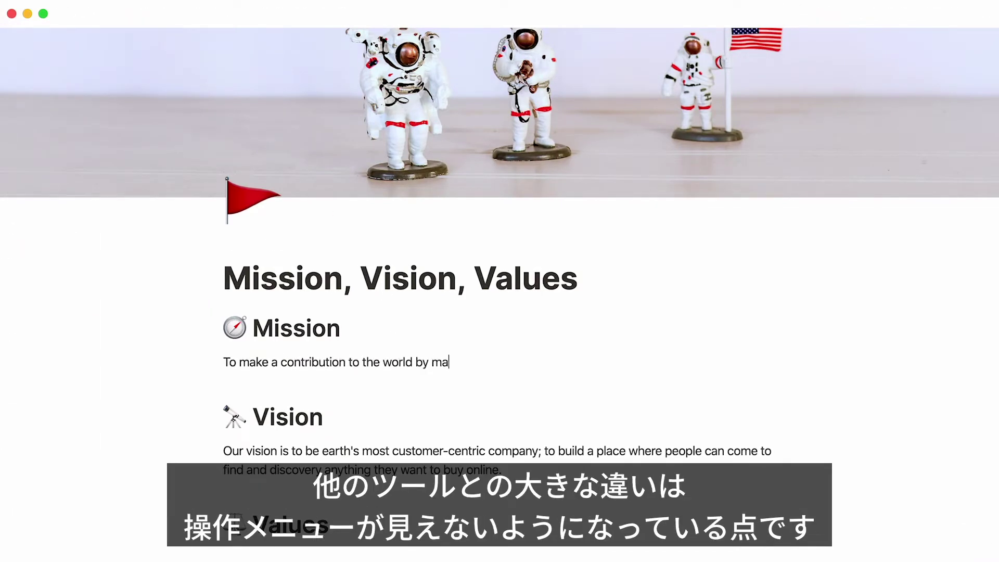
type("king tools for the mind that advance humankind.")
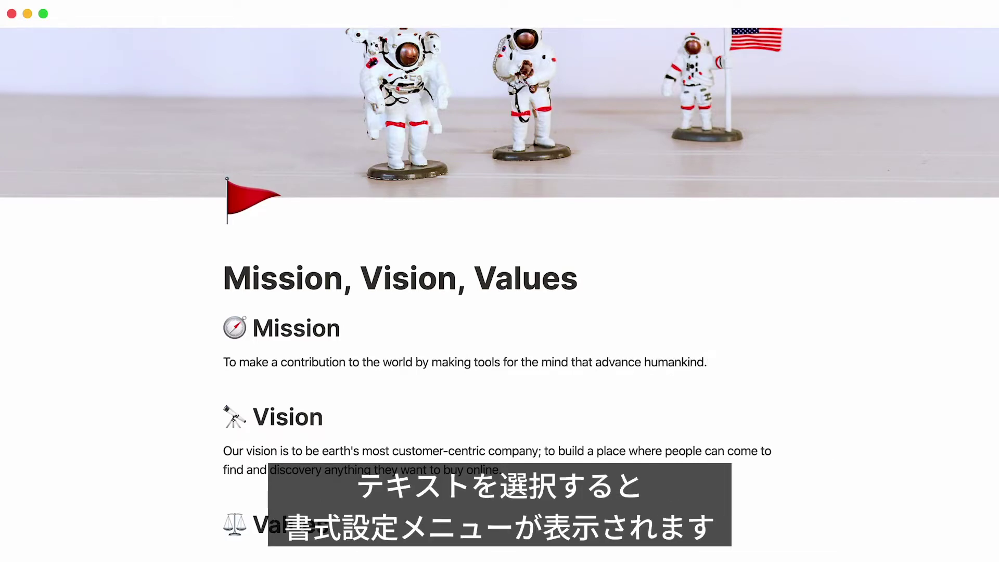
Check the mission line's Turn into options, then add an empty block below it
triple_click(337, 363)
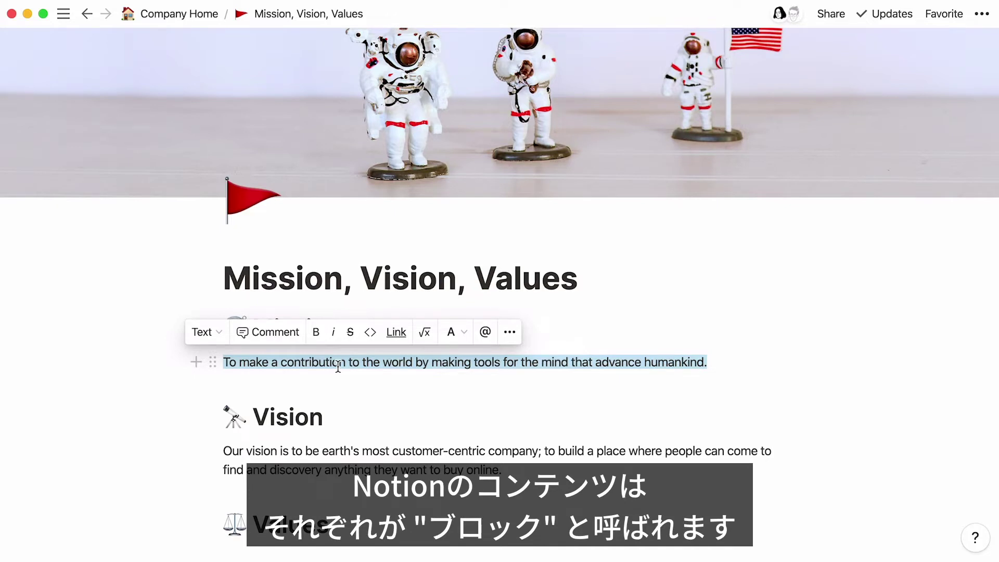
left_click(221, 334)
key("Right")
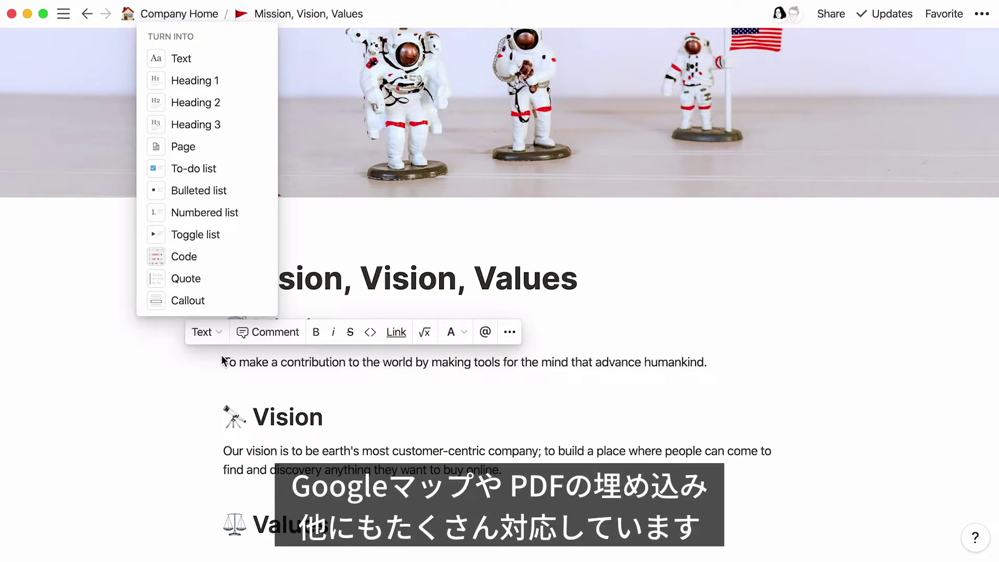
left_click(717, 360)
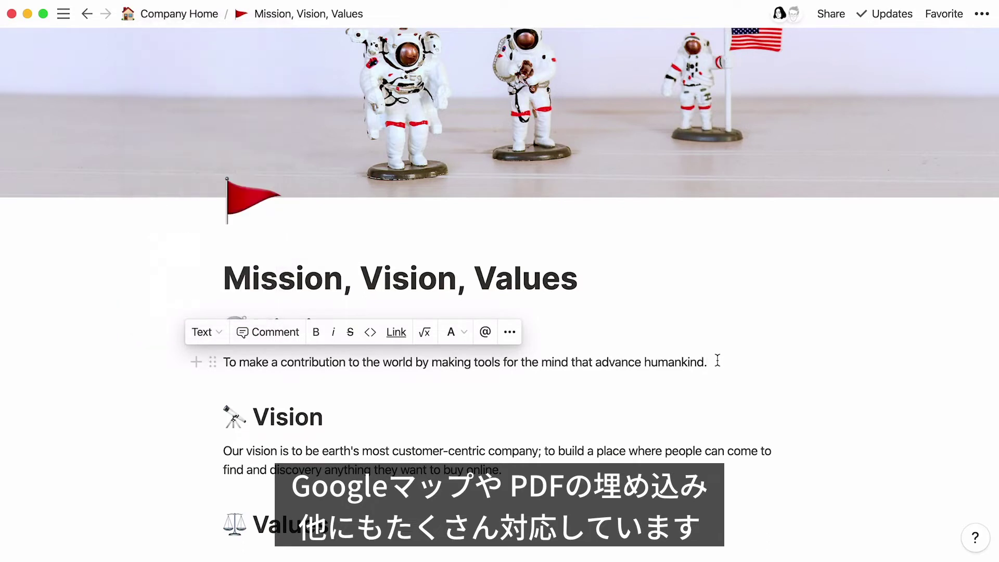
key("Return")
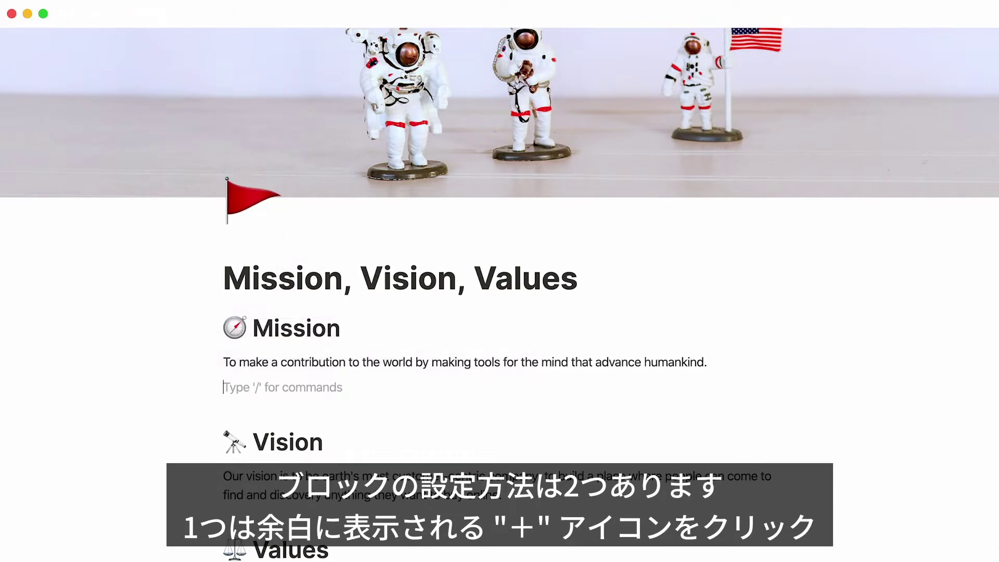
Turn the empty line into a Bulleted list item using the /bullet command
mouse_move(263, 389)
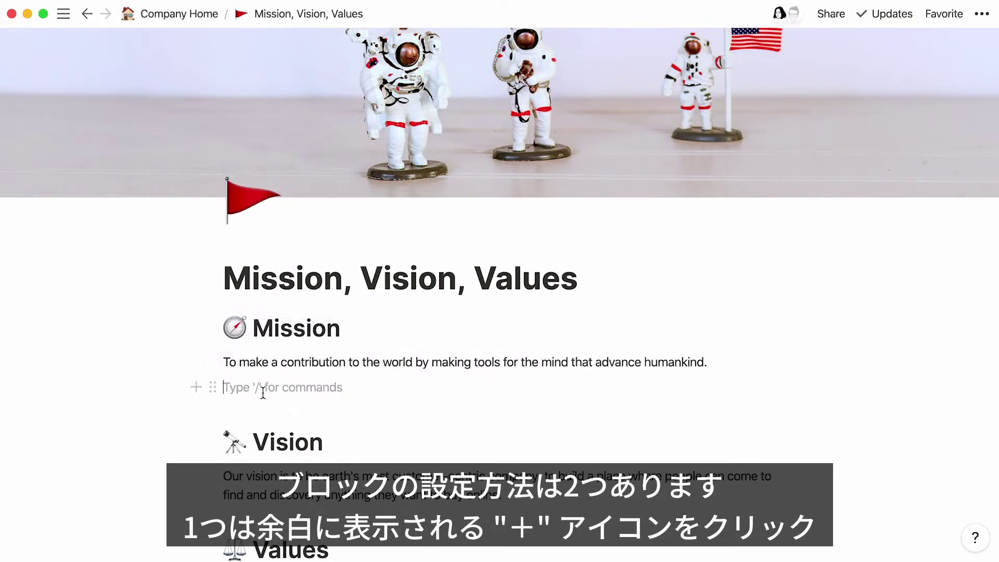
left_click(195, 391)
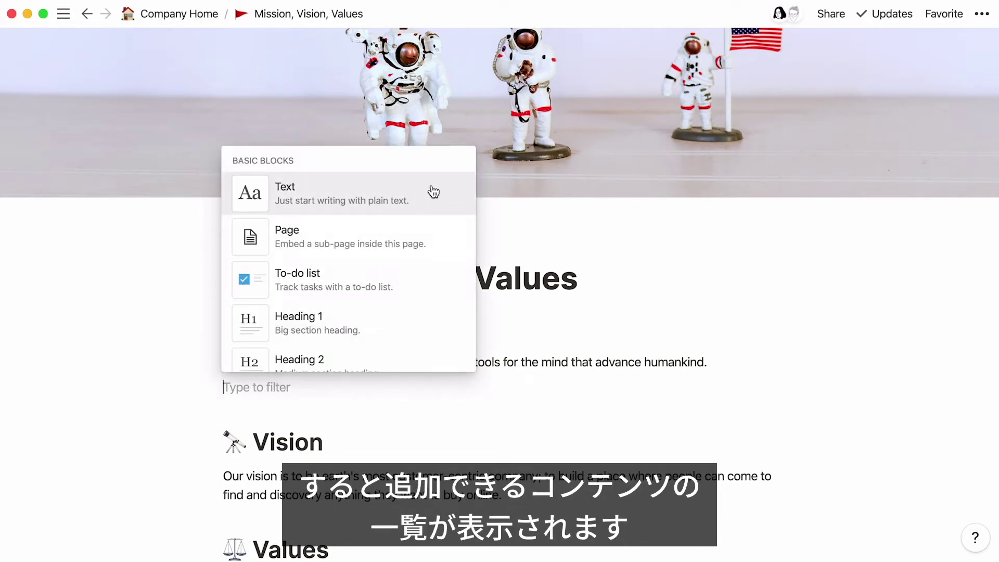
scroll(434, 191, "down", 15)
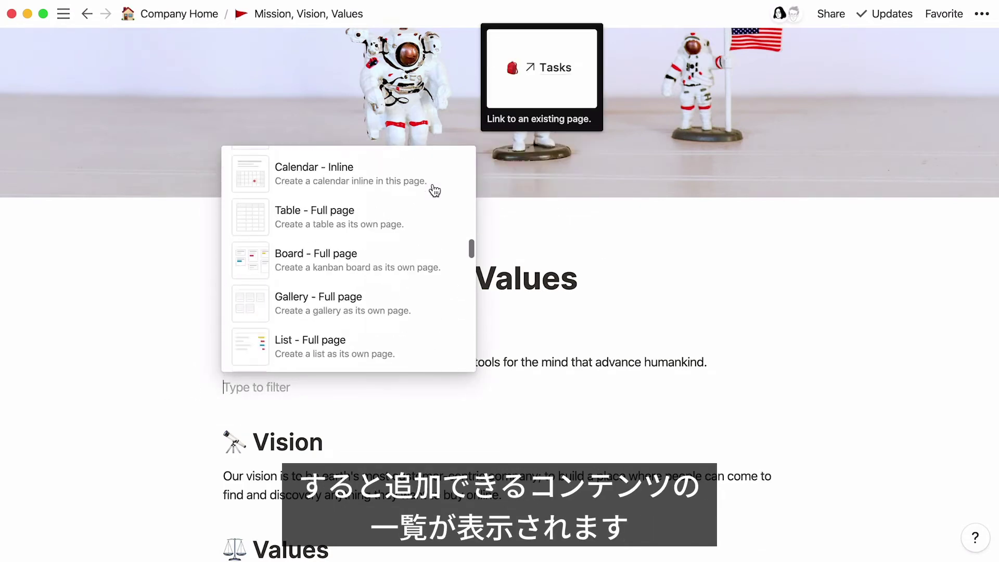
scroll(431, 189, "down", 5)
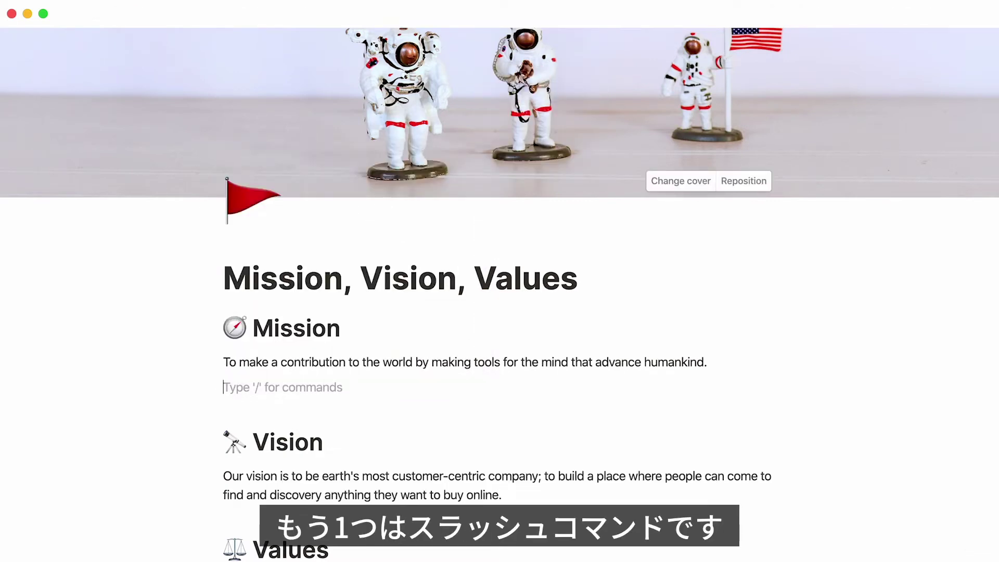
type("/")
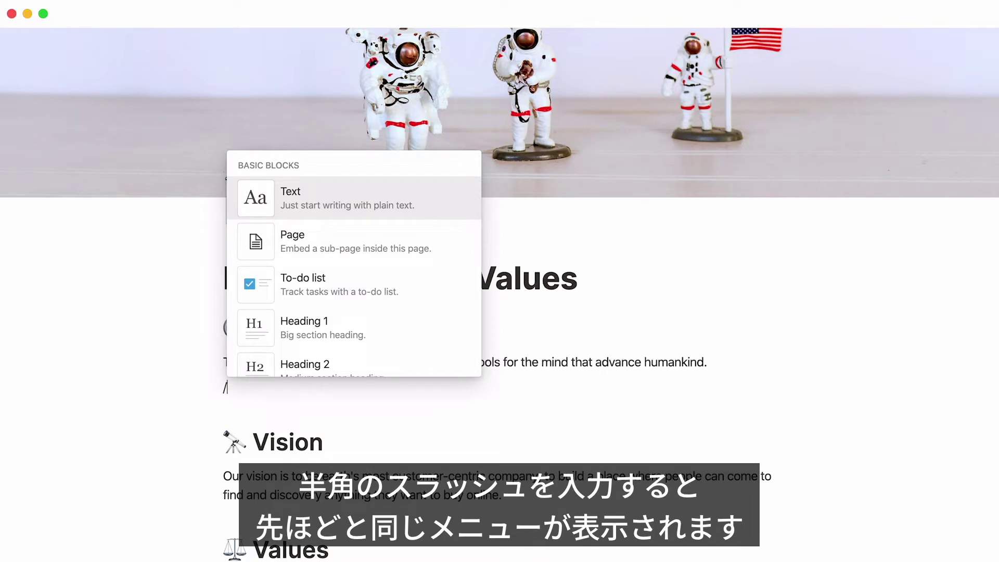
type("to do")
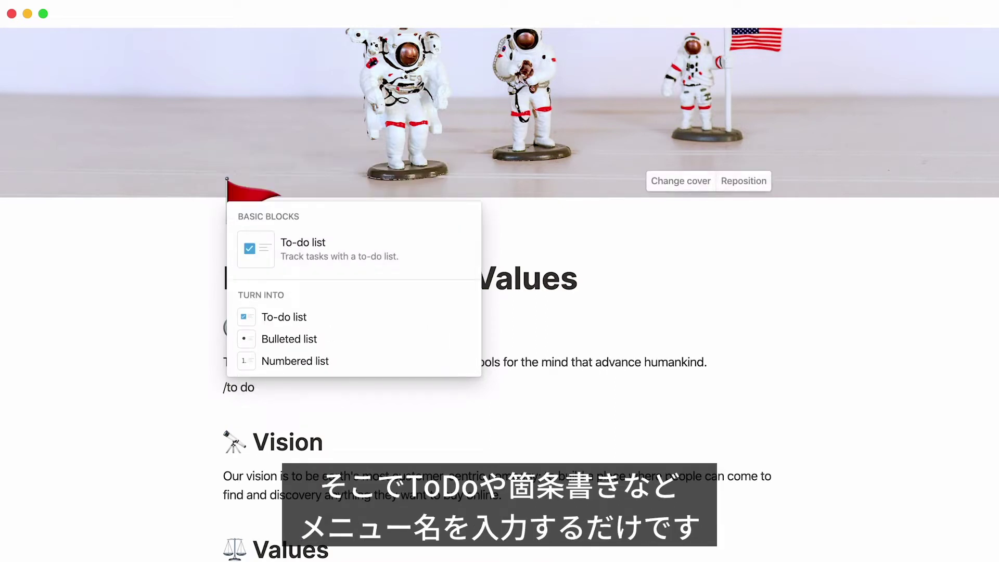
key("BackSpace")
key("BackSpace")
key("BackSpace")
key("BackSpace")
key("BackSpace")
type("bullet")
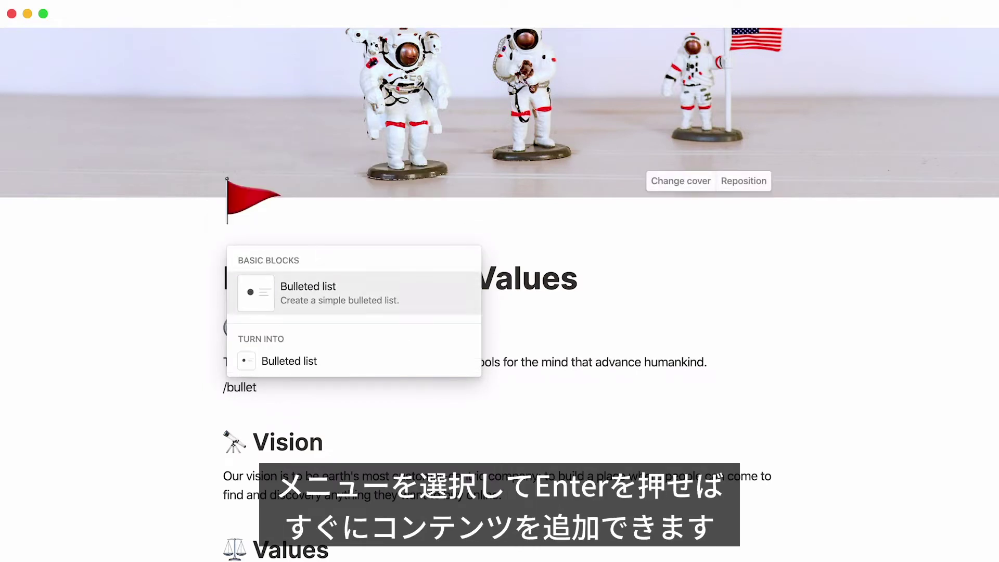
key("Return")
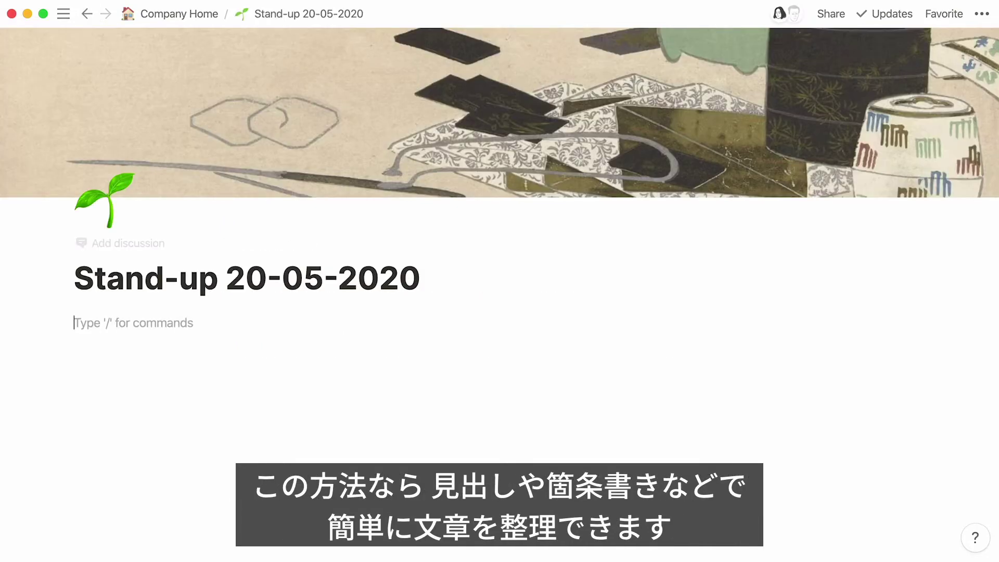
Add a Heading 1 titled 'Notes' and start a new block below it
type("/")
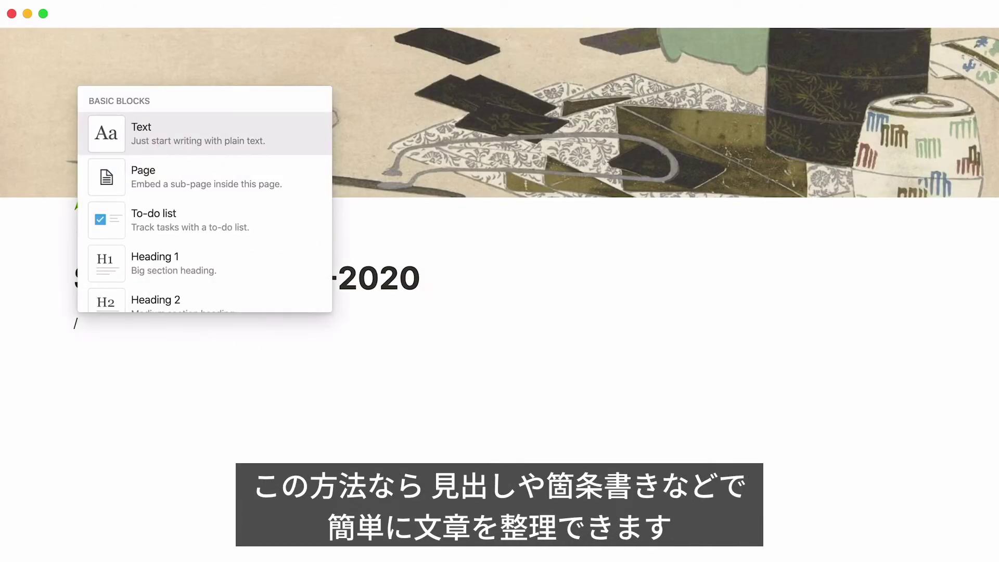
key("Down")
key("Down")
key("Down")
key("Return")
type("Notes")
key("Return")
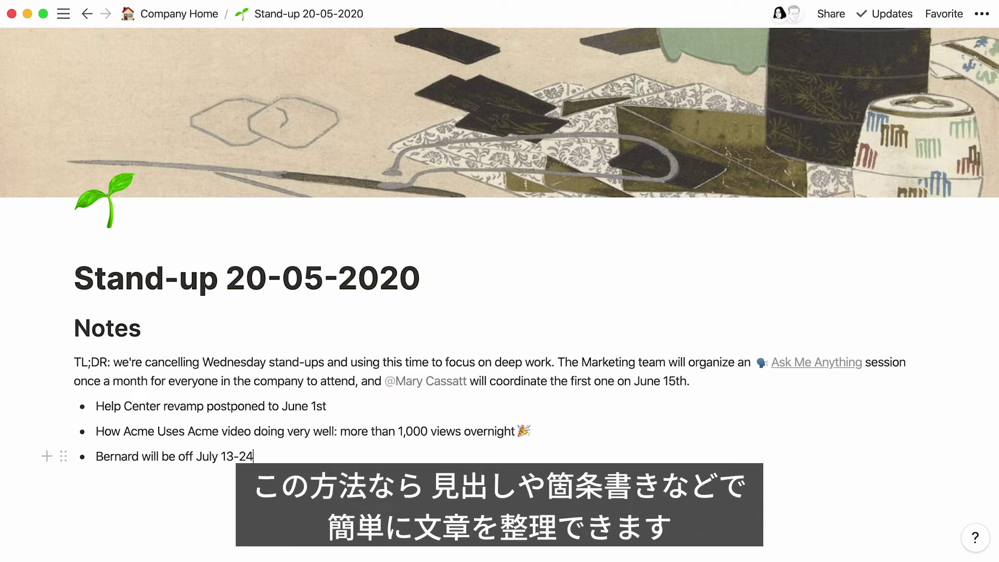
Add an 'Action Items' Heading 2 with a to-do item, and select the second bullet's opening words
key("Return")
key("Return")
type("/")
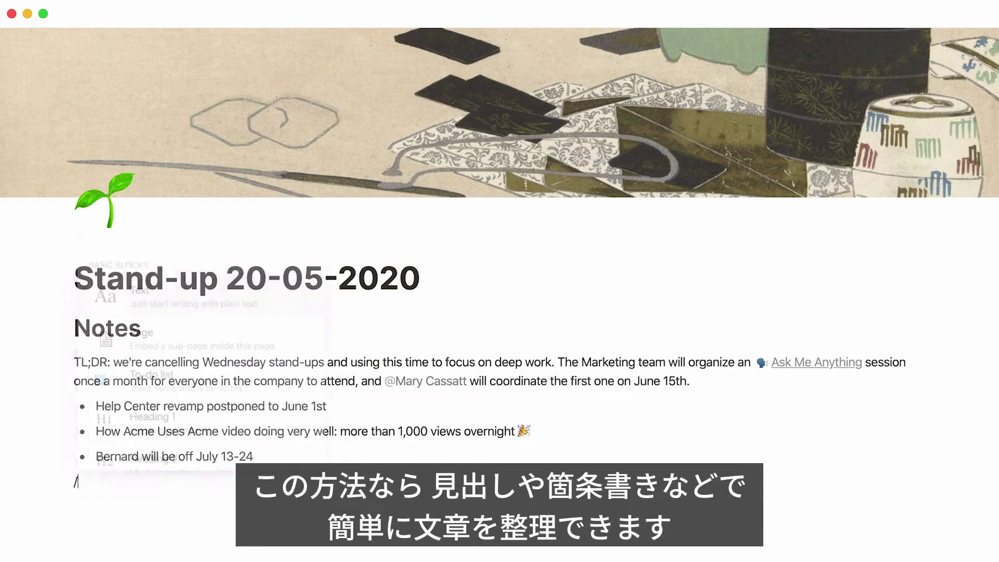
type("h2")
key("Return")
type("Action Items")
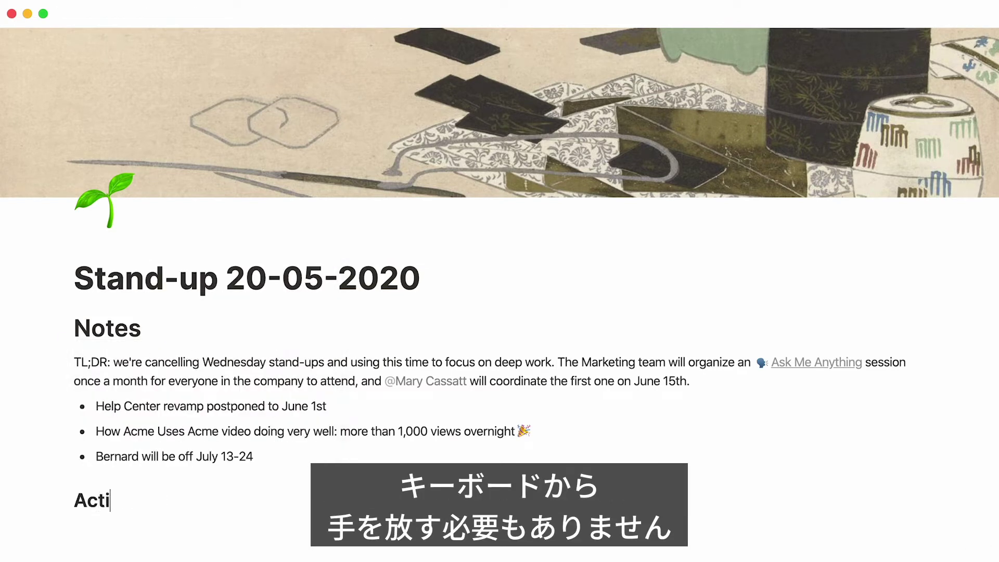
key("Return")
type("/todo")
key("Return")
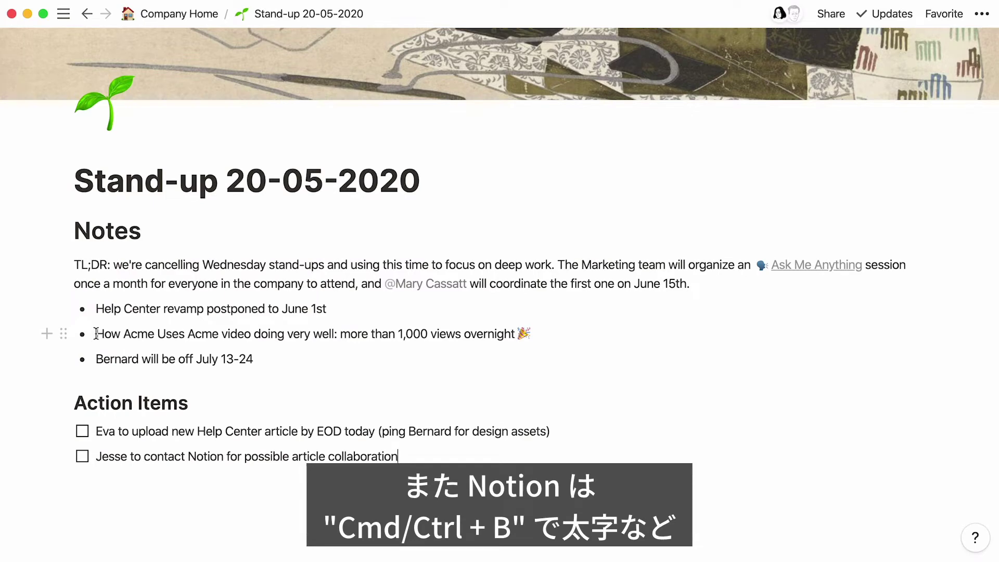
left_click_drag(96, 334, 216, 334)
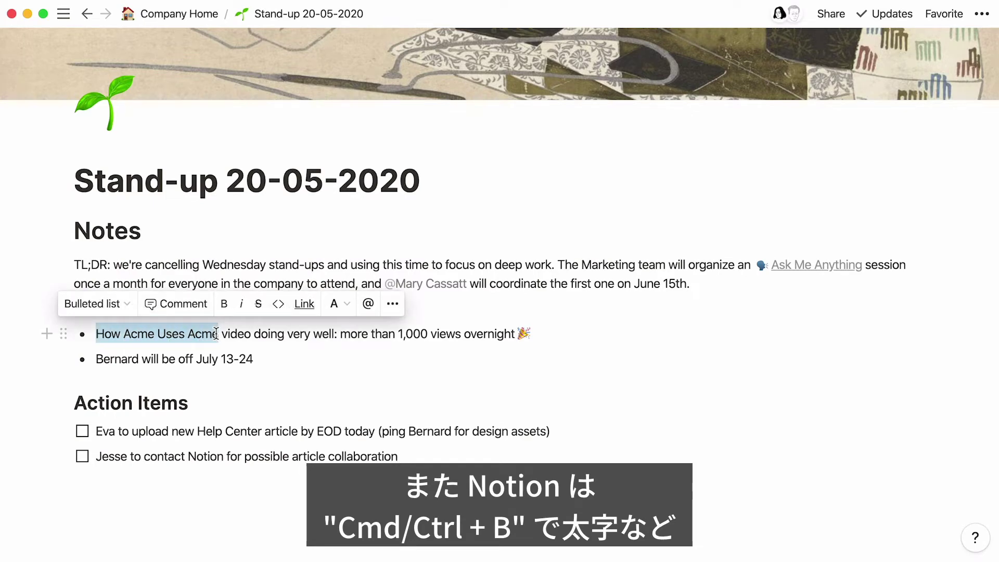
Bold 'How Acme Uses Acme', then paste the five greeting code lines as inline code
left_click(225, 304)
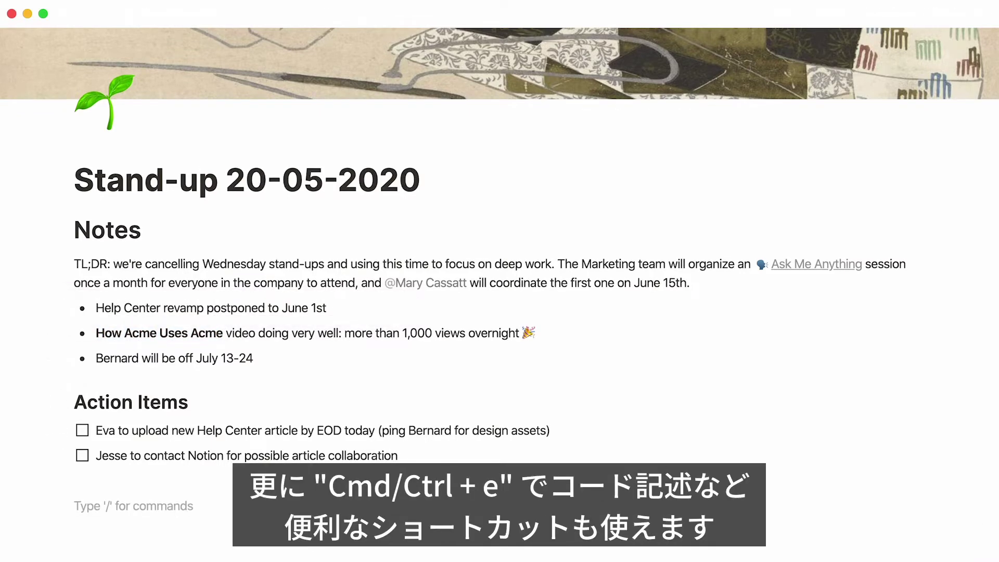
scroll(500, 271, "down", 5)
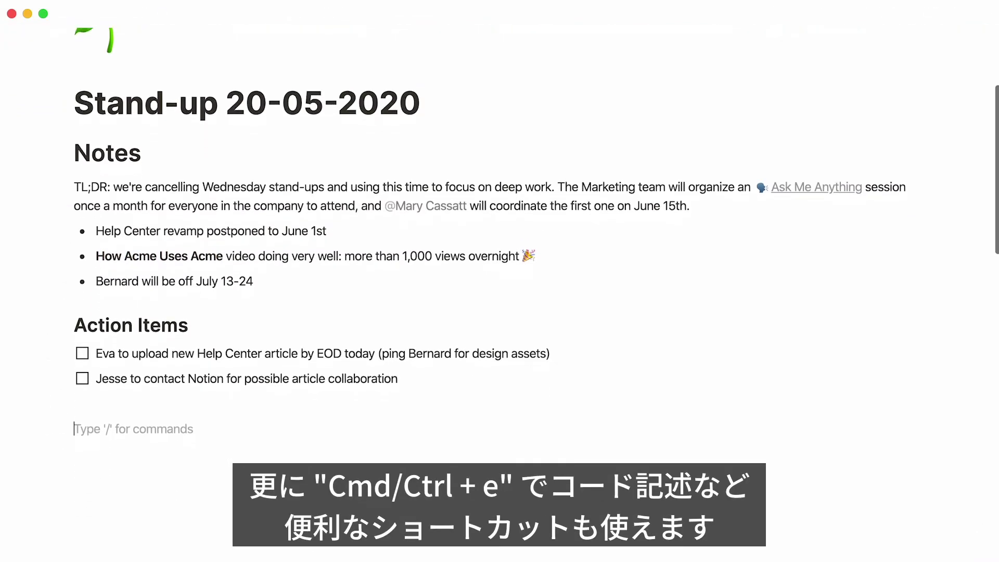
type("if (hour < 18) { greeting = \"Good day\"; } else { greeting = \"Good evening\"; }")
left_click_drag(121, 471, 74, 389)
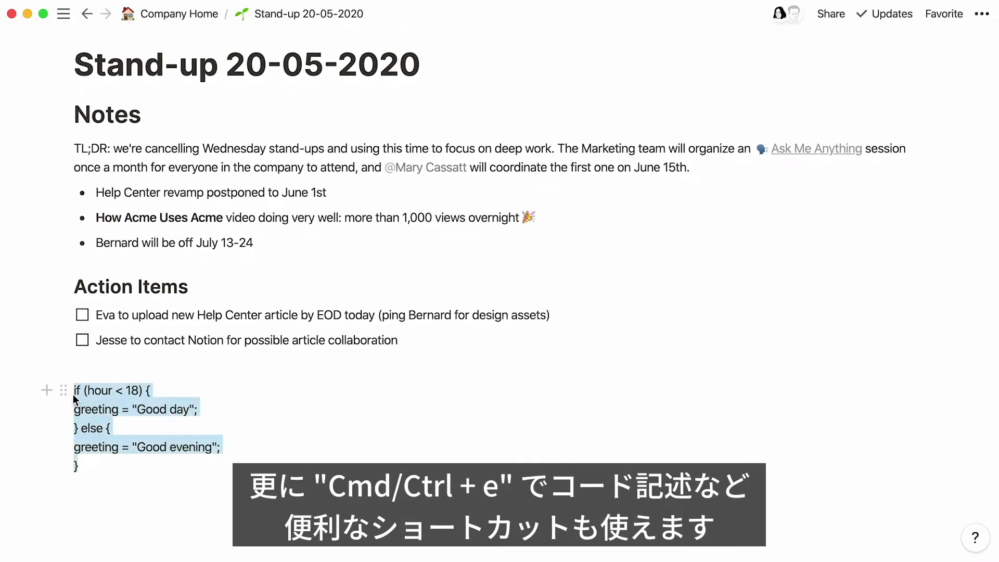
left_click(222, 365)
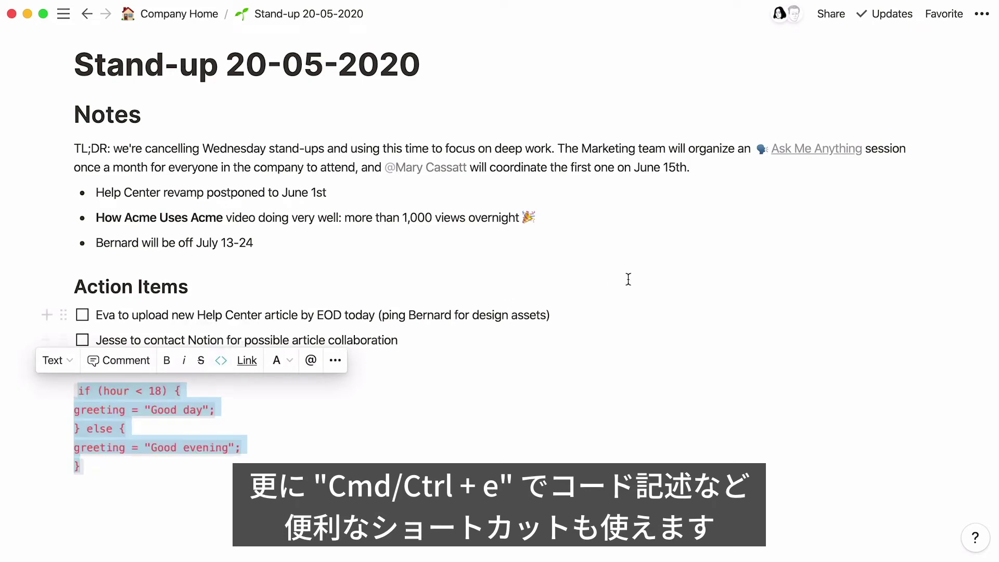
Link 'Help Center' in the first Notes bullet by pasting a URL
scroll(658, 270, "up", 5)
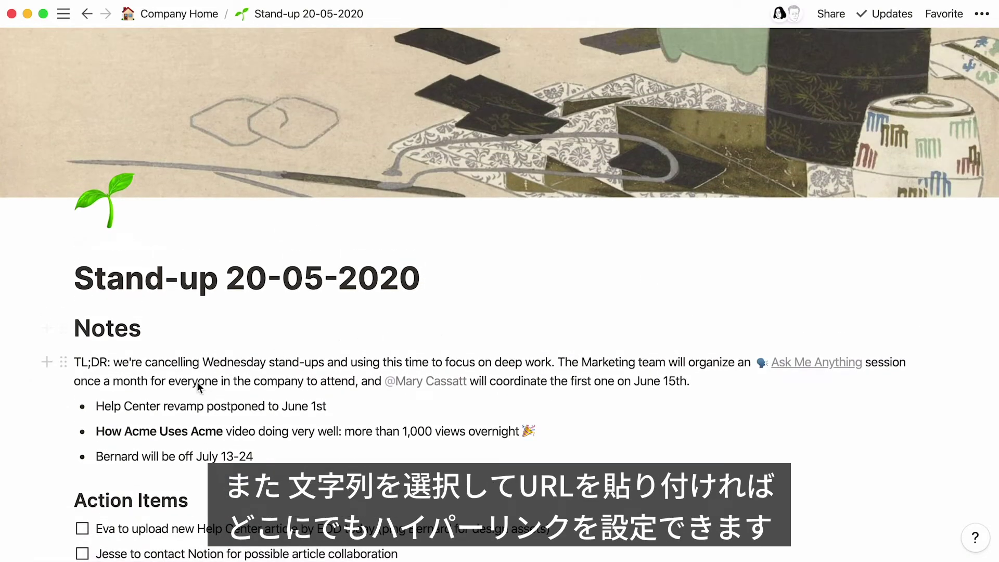
left_click_drag(160, 406, 97, 409)
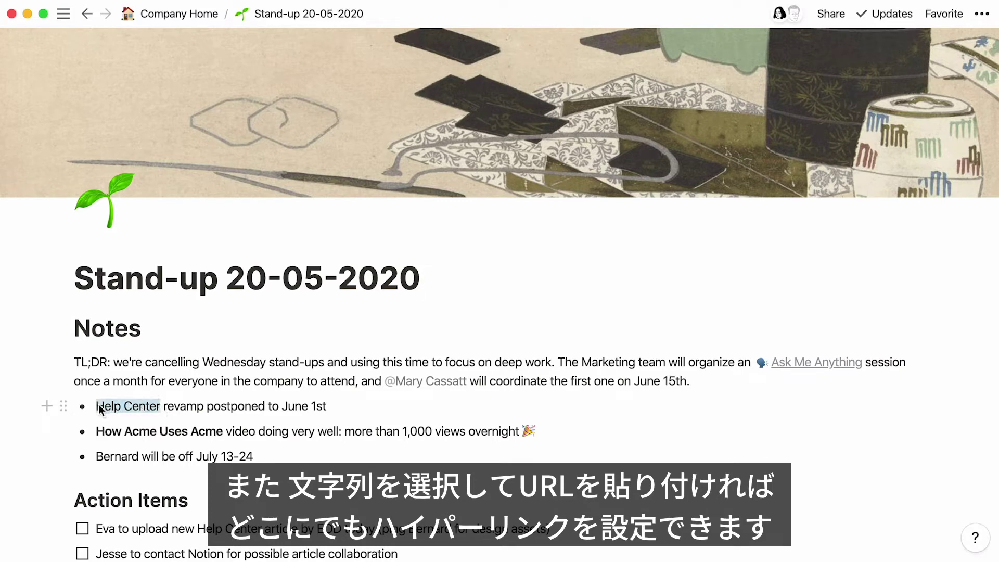
key("super+v")
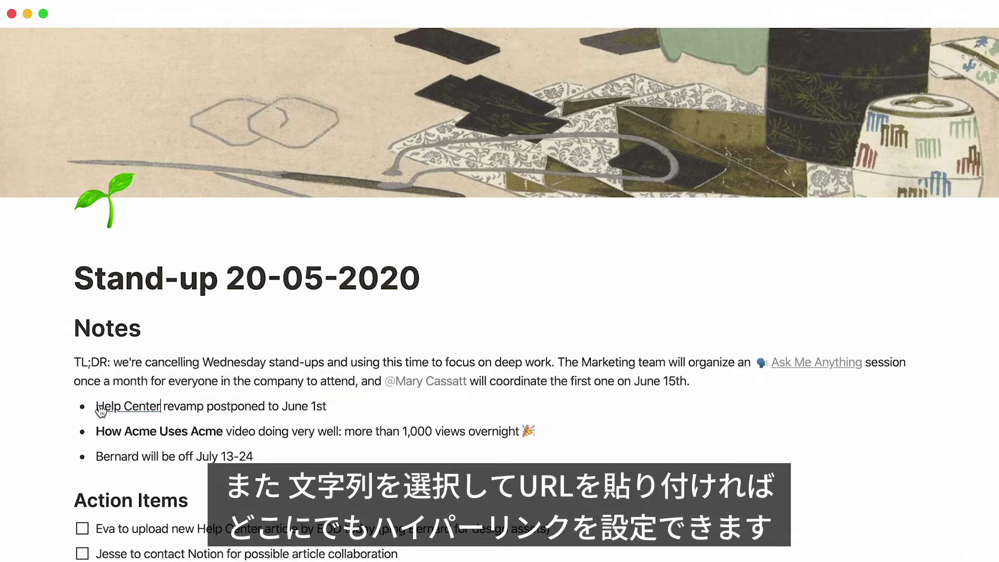
left_click_drag(161, 405, 100, 406)
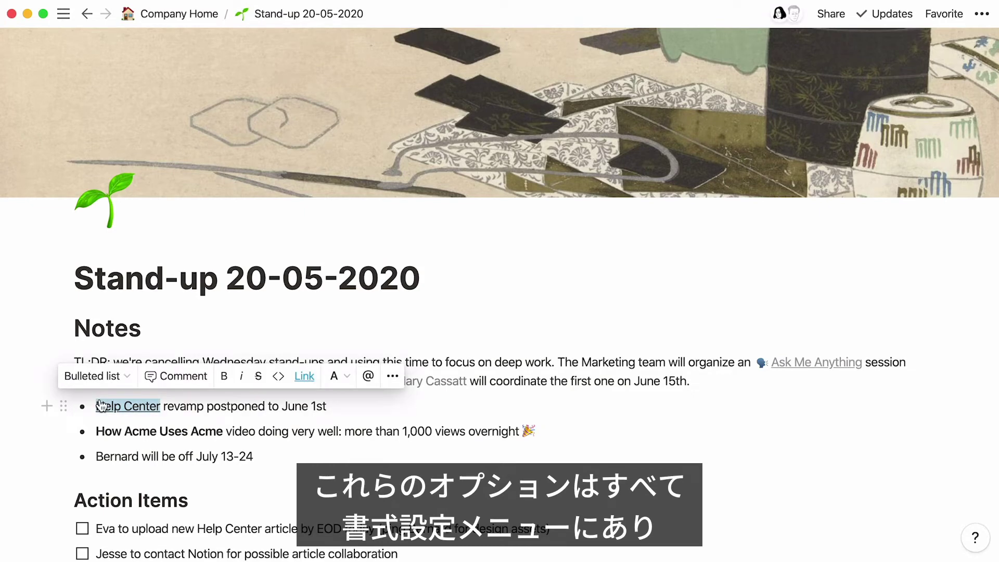
Give 'Help Center' a Brown background, after first trying yellow text
left_click(344, 386)
left_click(350, 331)
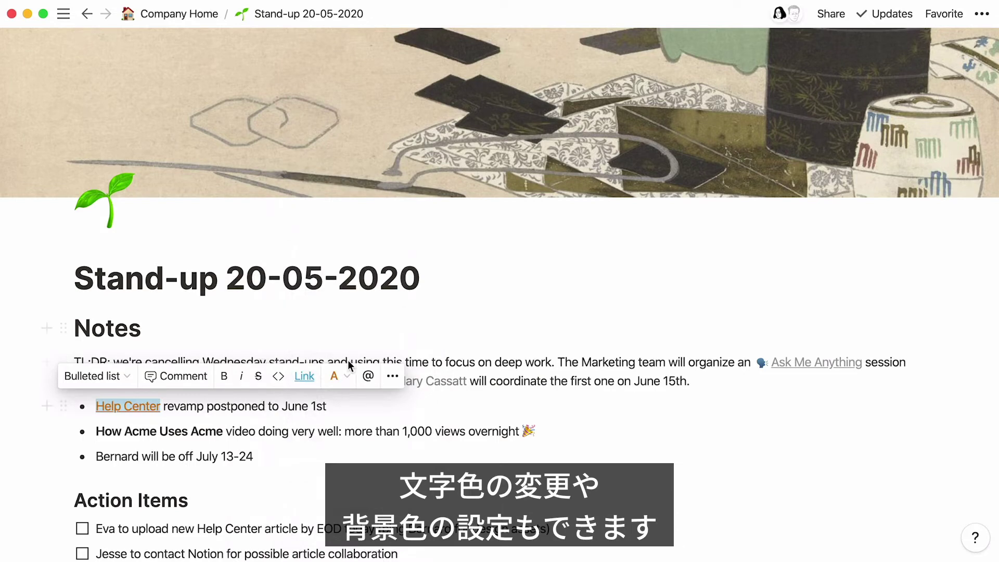
left_click(345, 377)
scroll(346, 383, "down", 3)
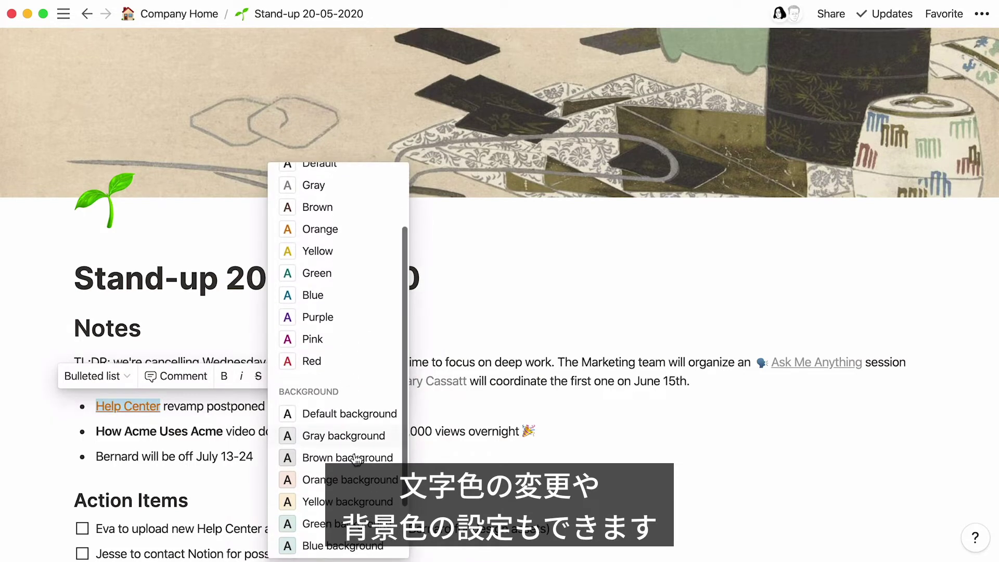
left_click(357, 459)
left_click(357, 459)
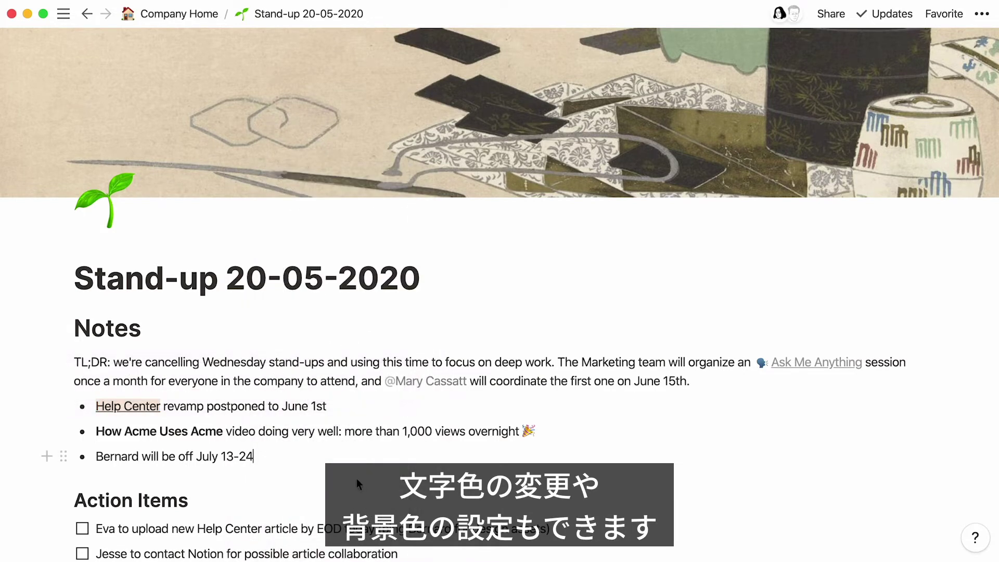
Make the whole TL;DR paragraph red with the /red command
left_click(73, 364)
type("/red")
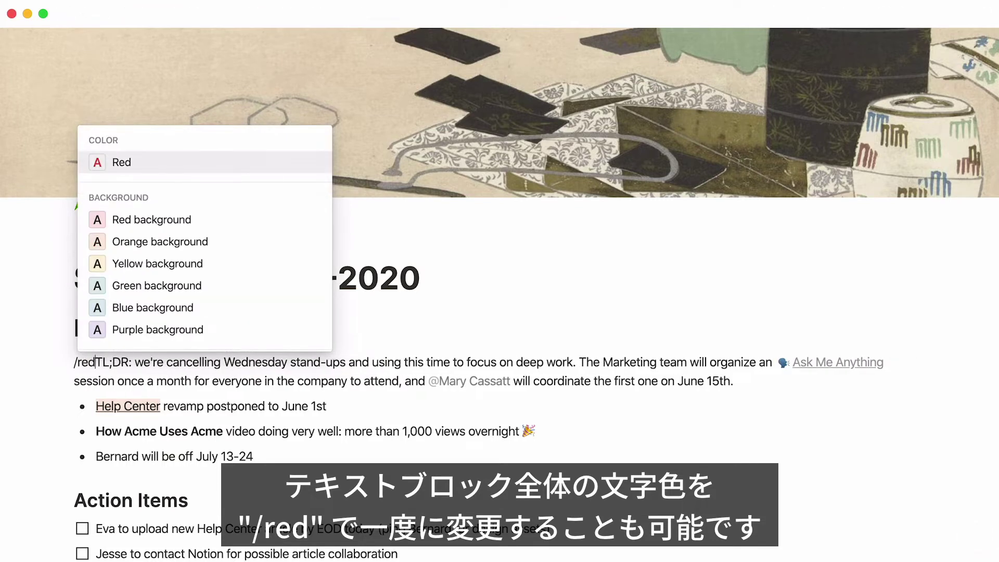
key("Return")
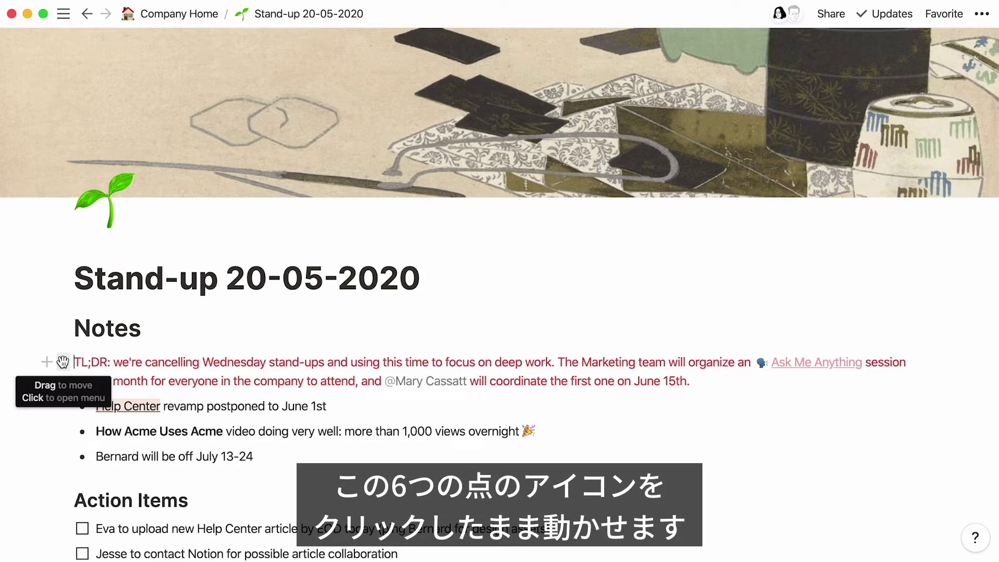
Move TL;DR above Notes, and make Notes and Action Items two columns with their bullets and to-dos
left_click_drag(62, 362, 64, 309)
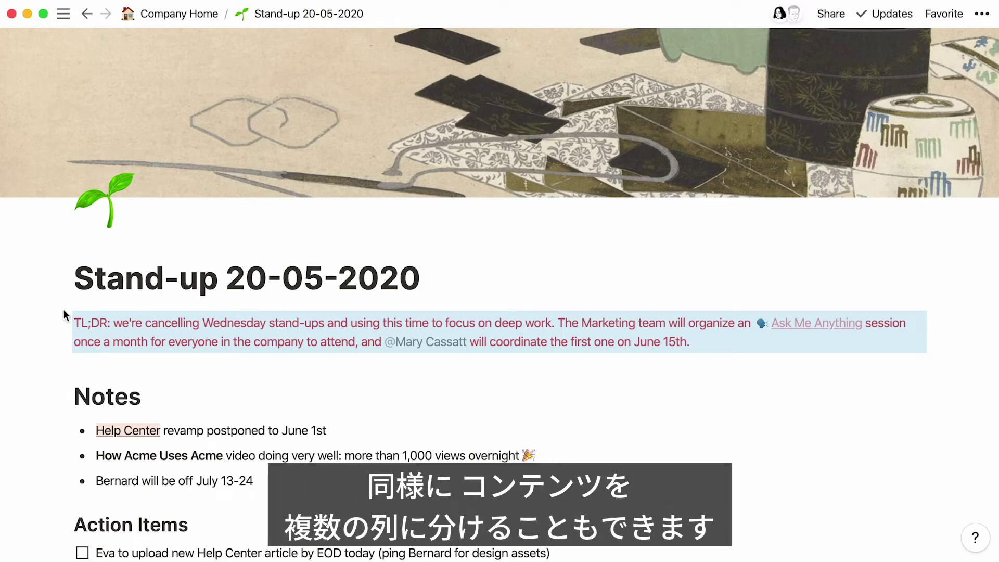
left_click_drag(63, 521, 955, 405)
left_click_drag(307, 472, 135, 430)
left_click_drag(63, 422, 46, 417)
left_click_drag(405, 544, 237, 492)
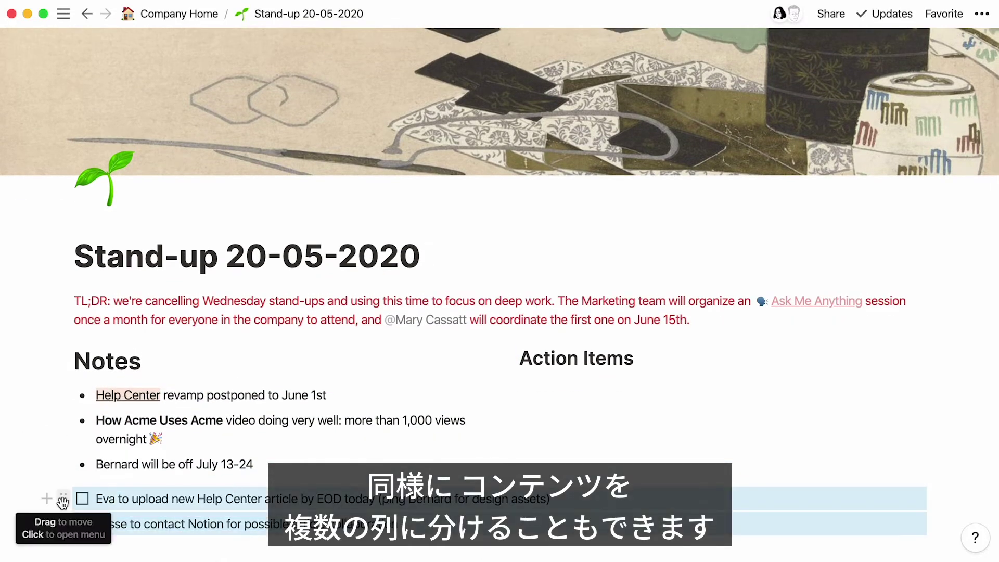
left_click_drag(62, 499, 520, 378)
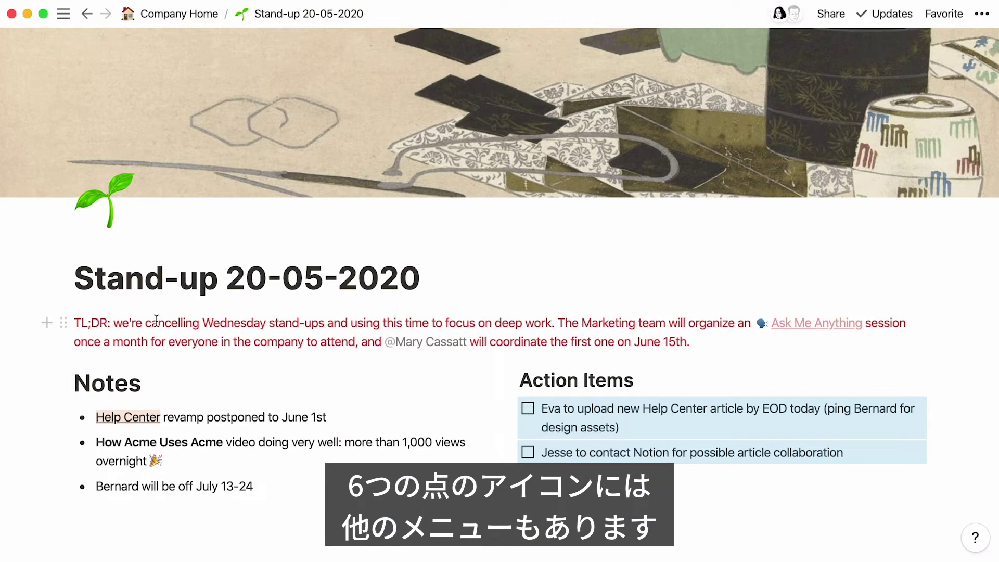
Set the TL;DR block's colour back to Default and turn it into a Heading 3
left_click(75, 324)
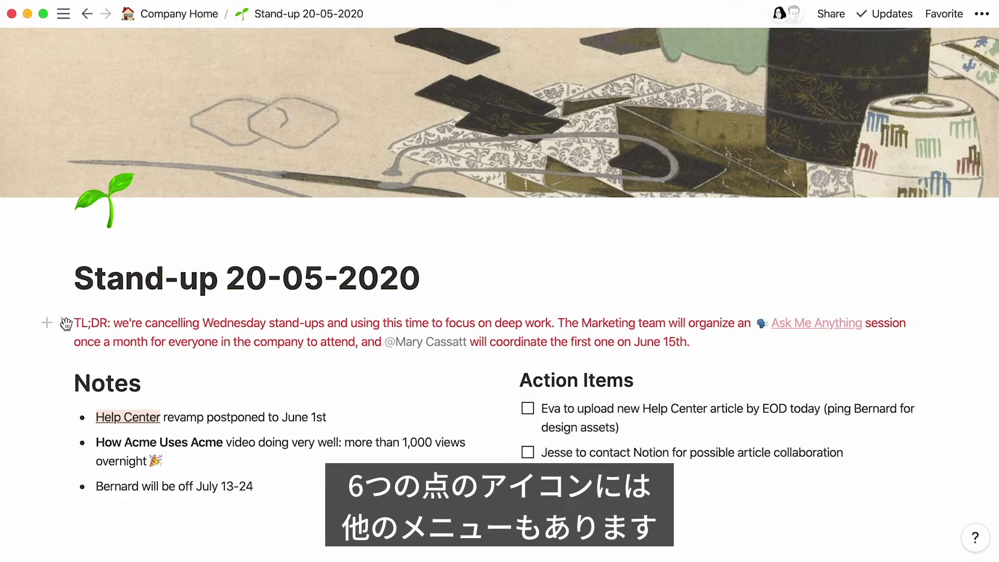
left_click(64, 324)
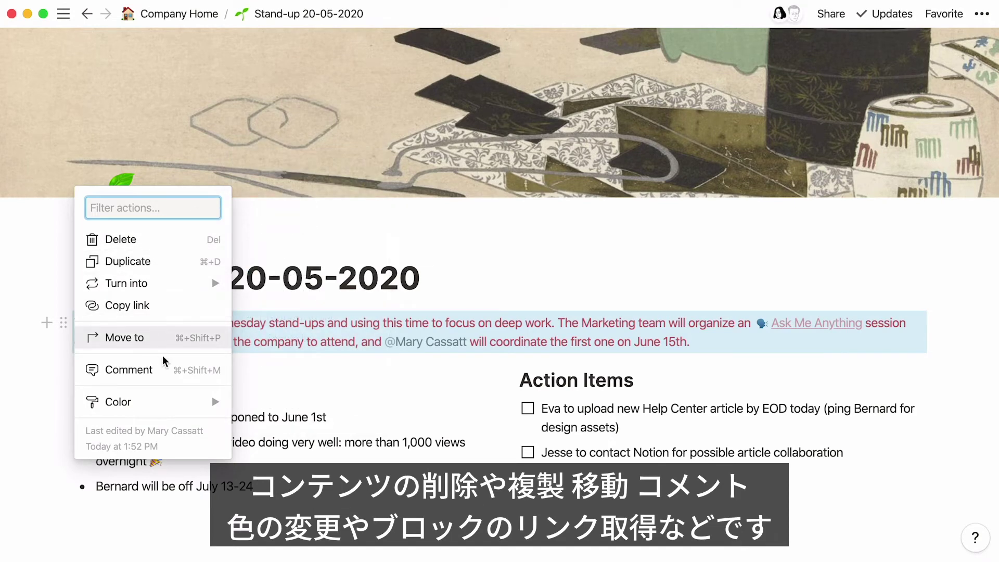
mouse_move(171, 399)
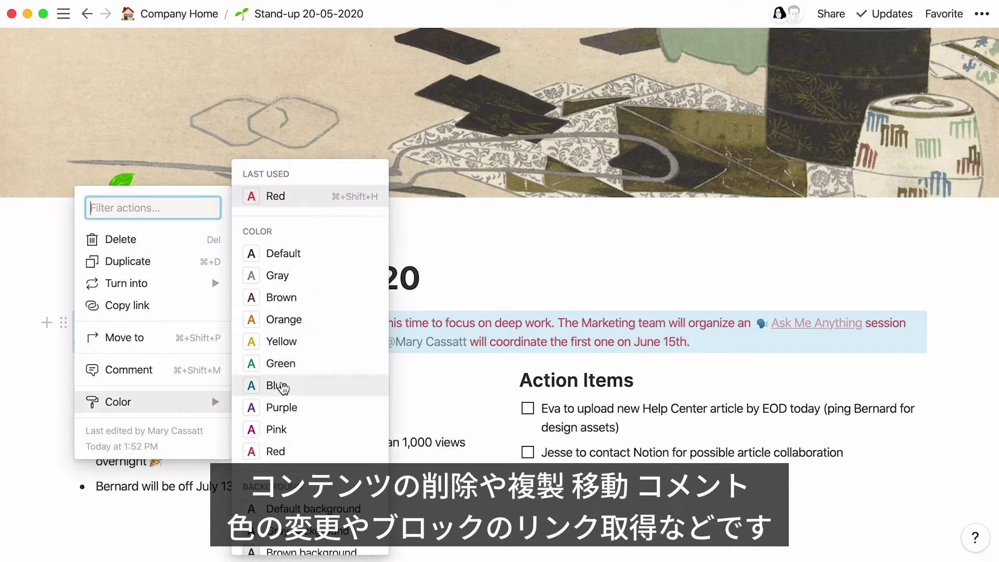
left_click(315, 256)
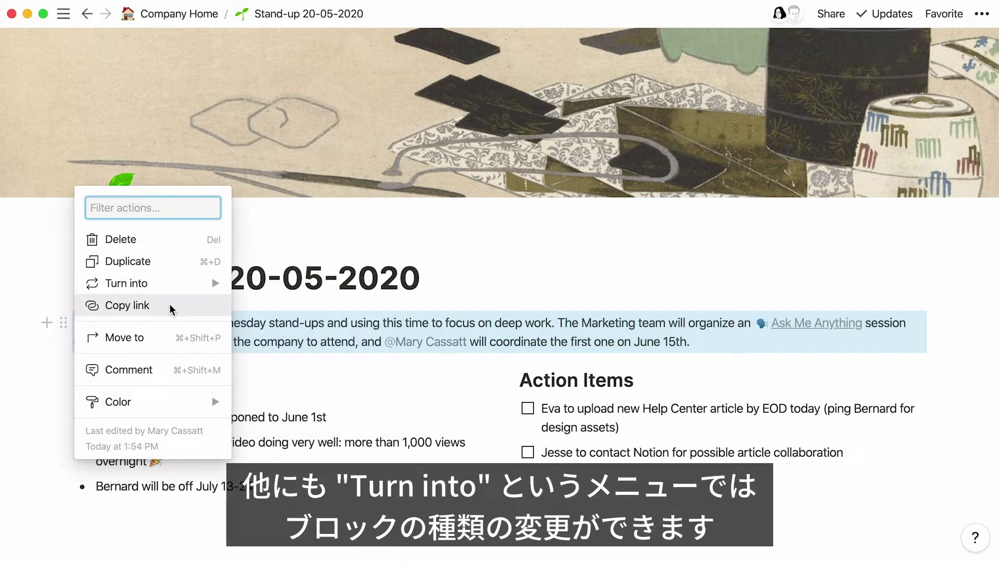
mouse_move(173, 284)
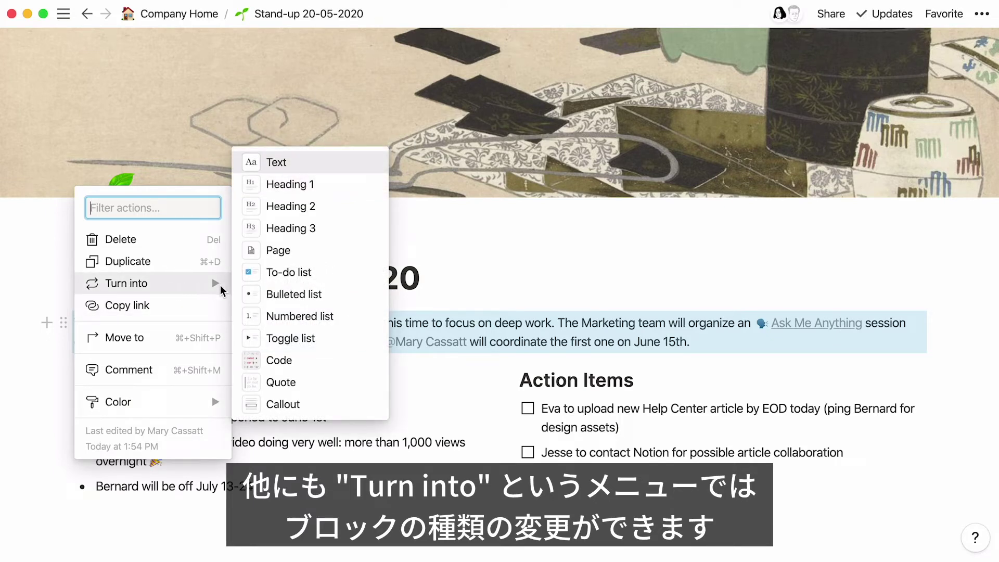
left_click(299, 227)
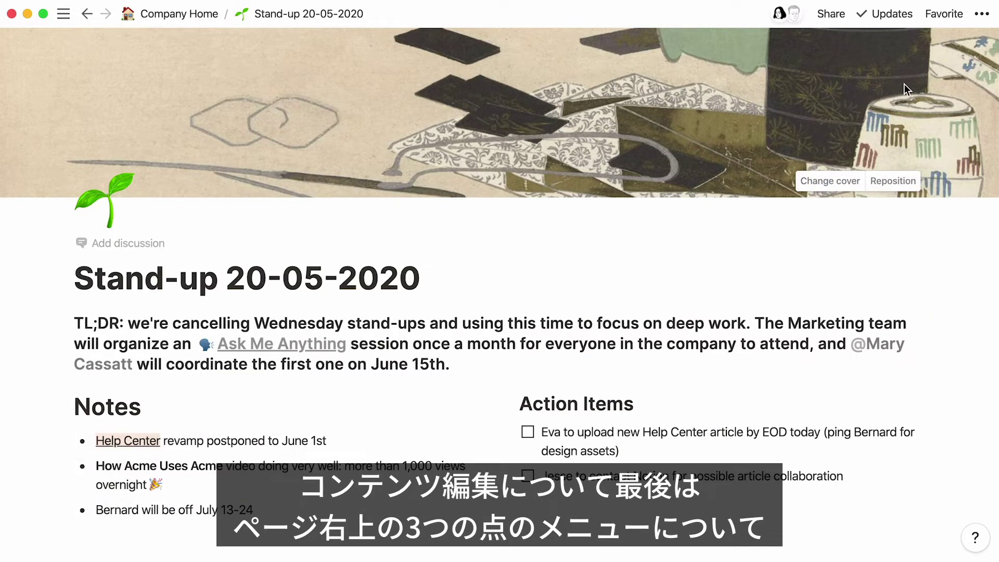
In the page's ••• menu, try Serif and Small text, then return to Default font and normal size
left_click(983, 14)
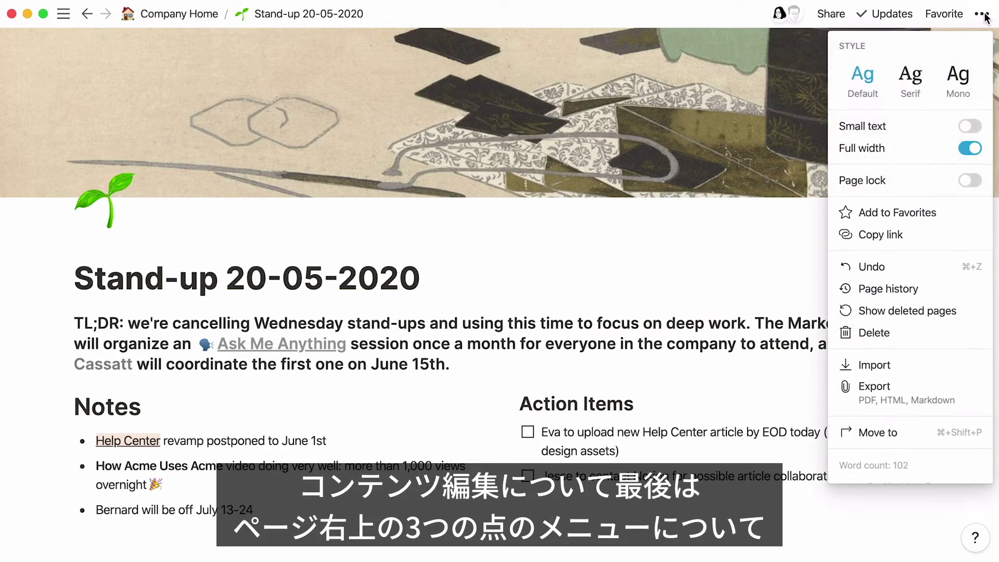
left_click(918, 75)
left_click(872, 78)
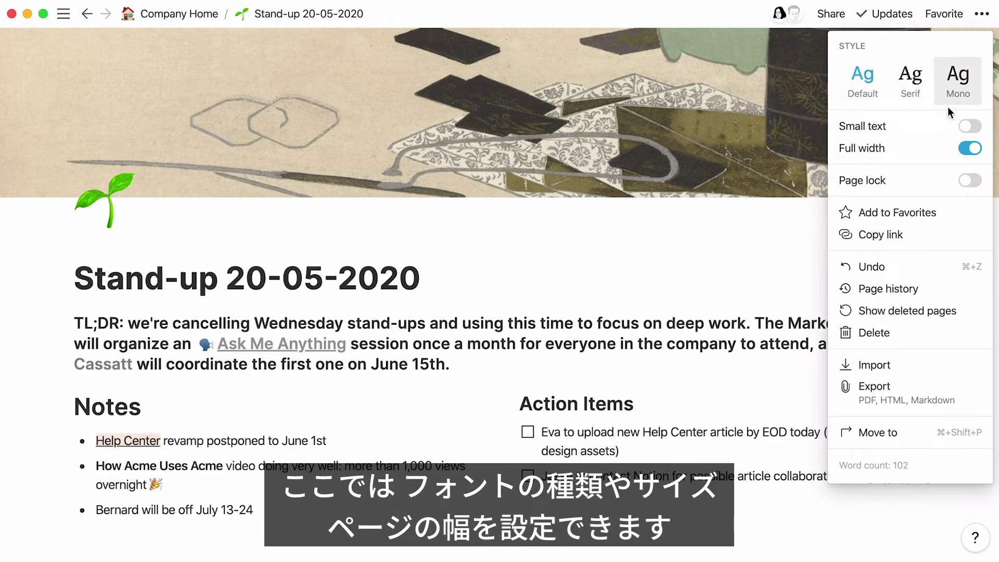
left_click(970, 126)
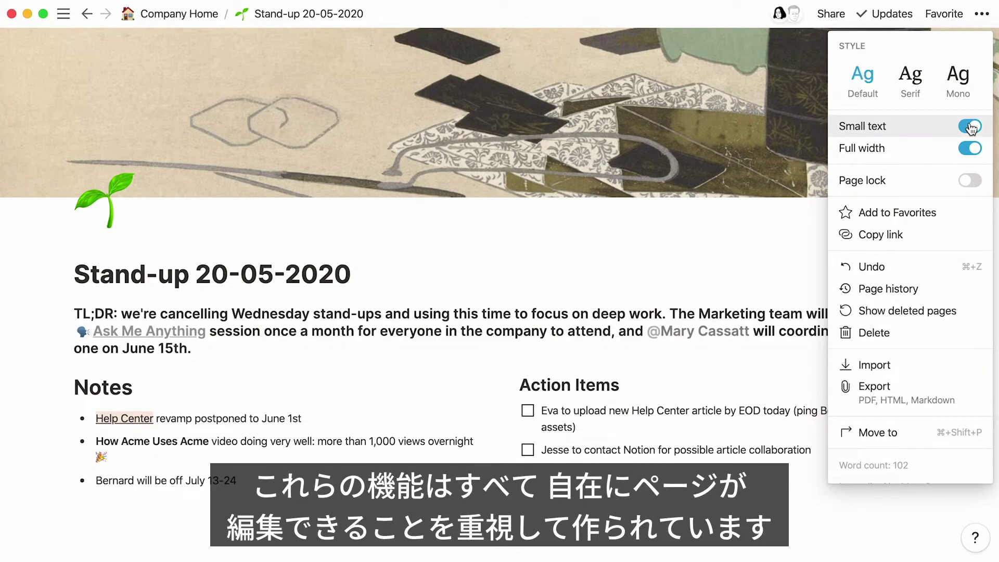
left_click(970, 126)
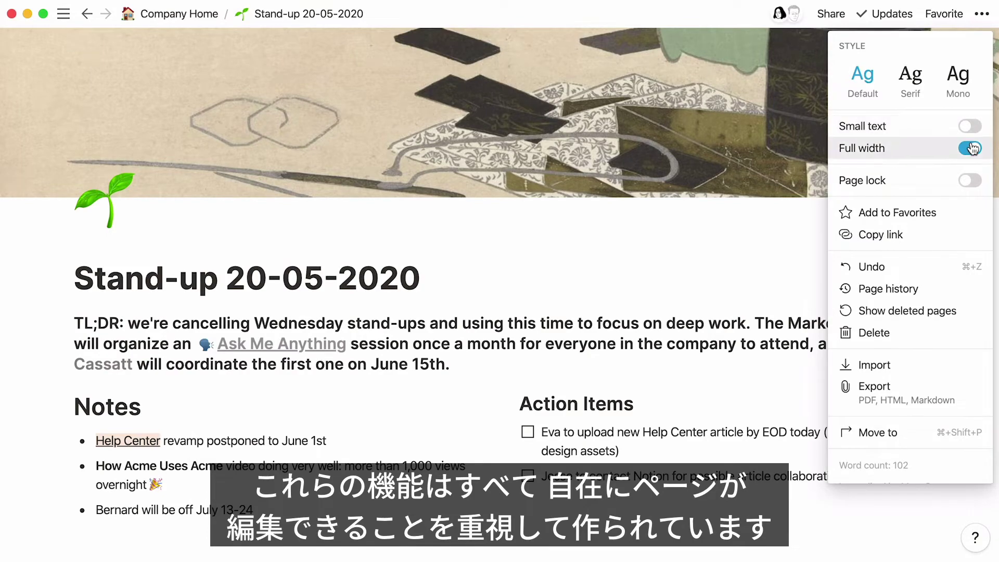
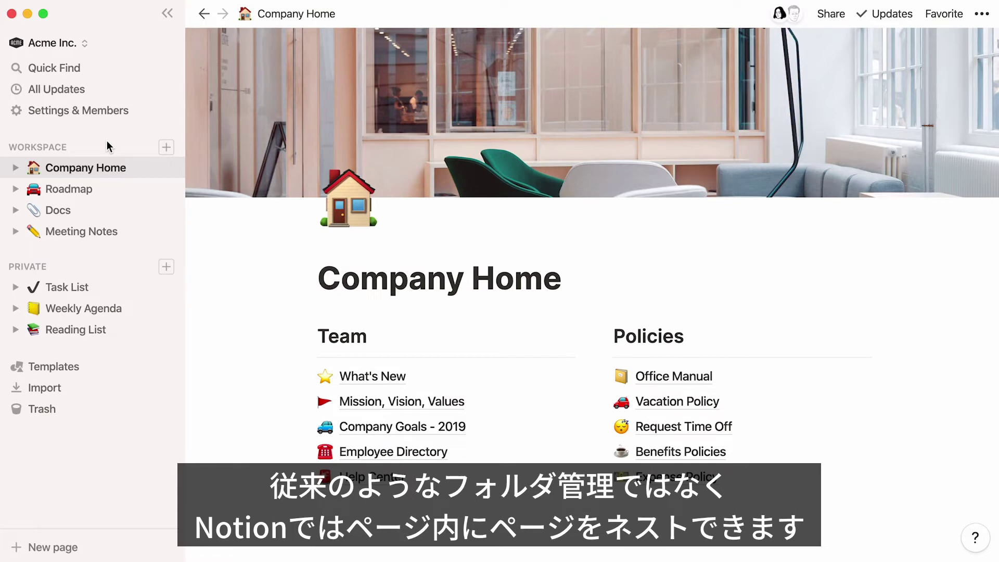
left_click(15, 168)
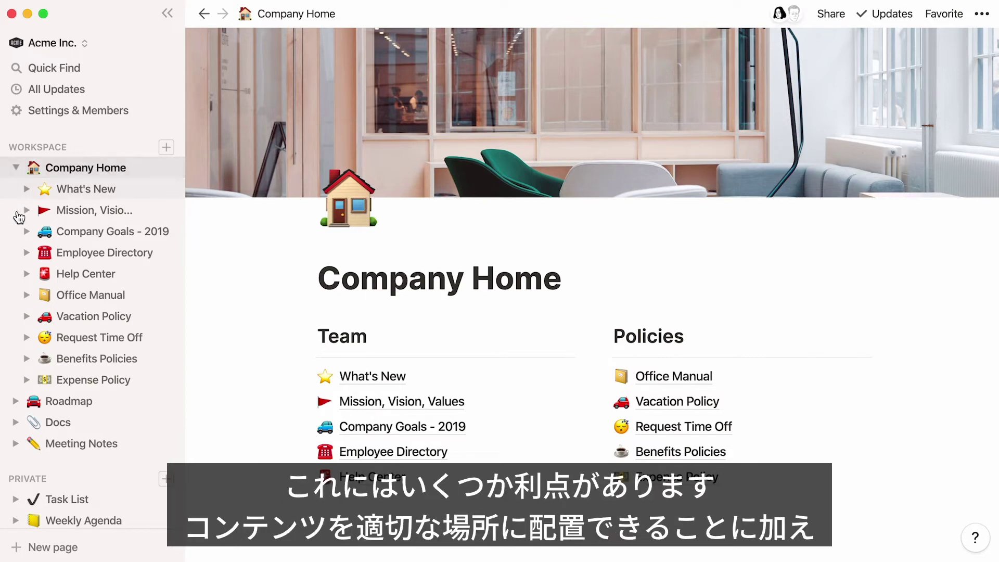
left_click(27, 274)
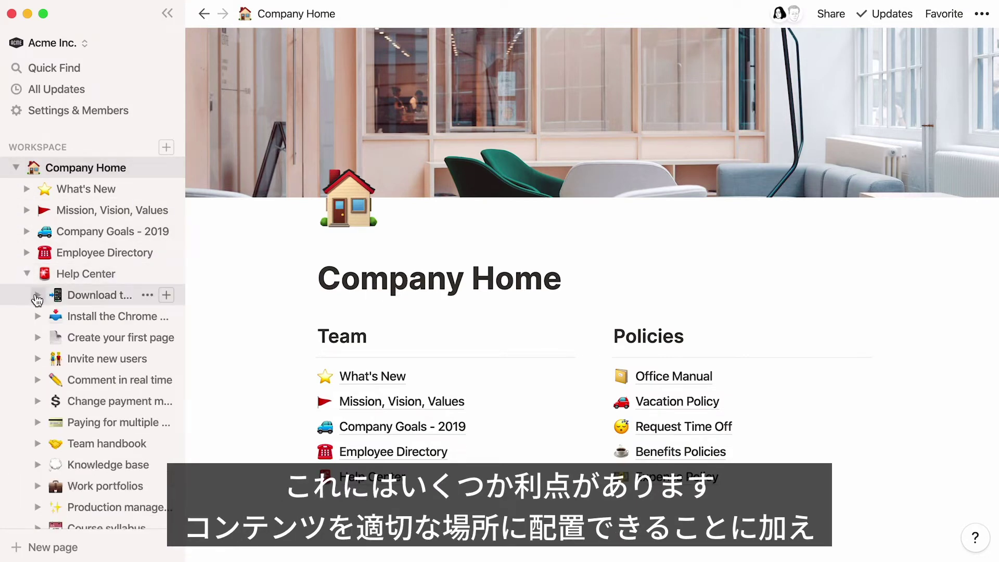
left_click(37, 295)
left_click(47, 316)
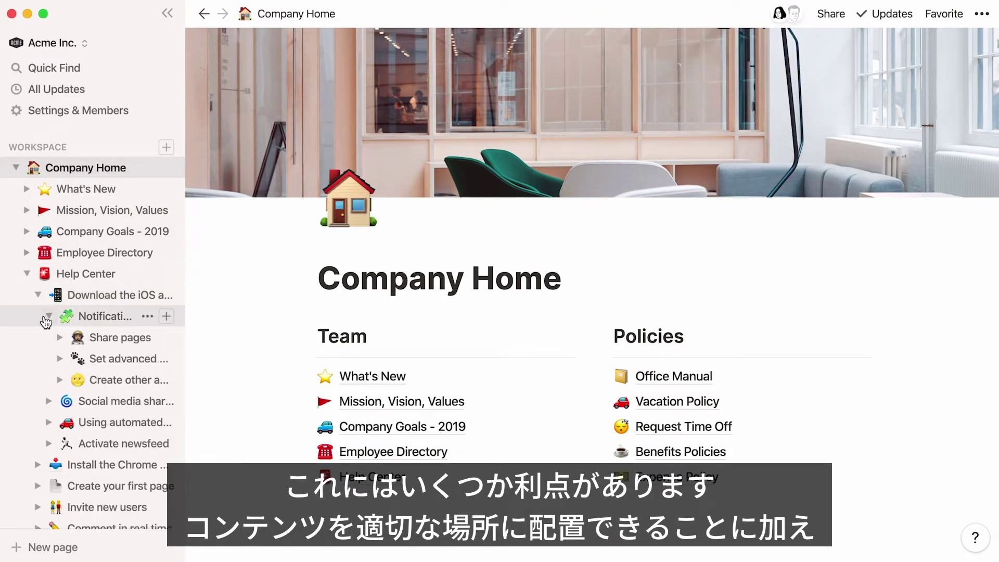
left_click(59, 380)
left_click(71, 423)
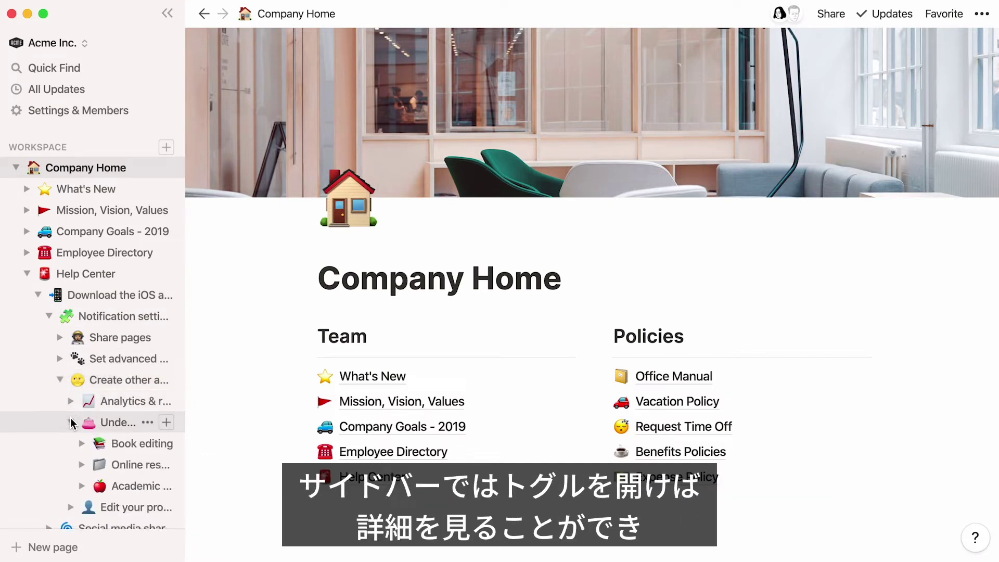
left_click(70, 423)
left_click(61, 381)
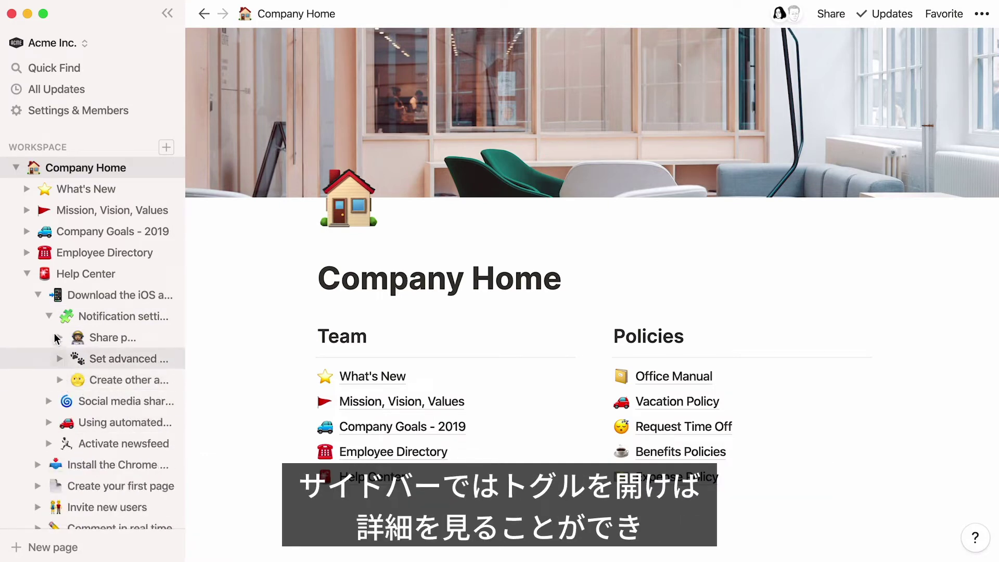
left_click(50, 317)
left_click(39, 295)
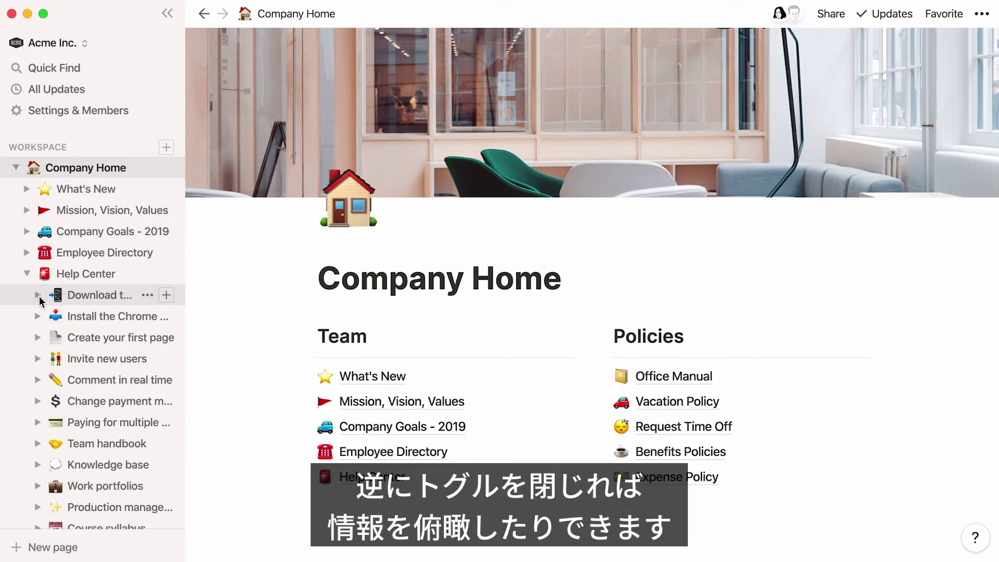
left_click(28, 273)
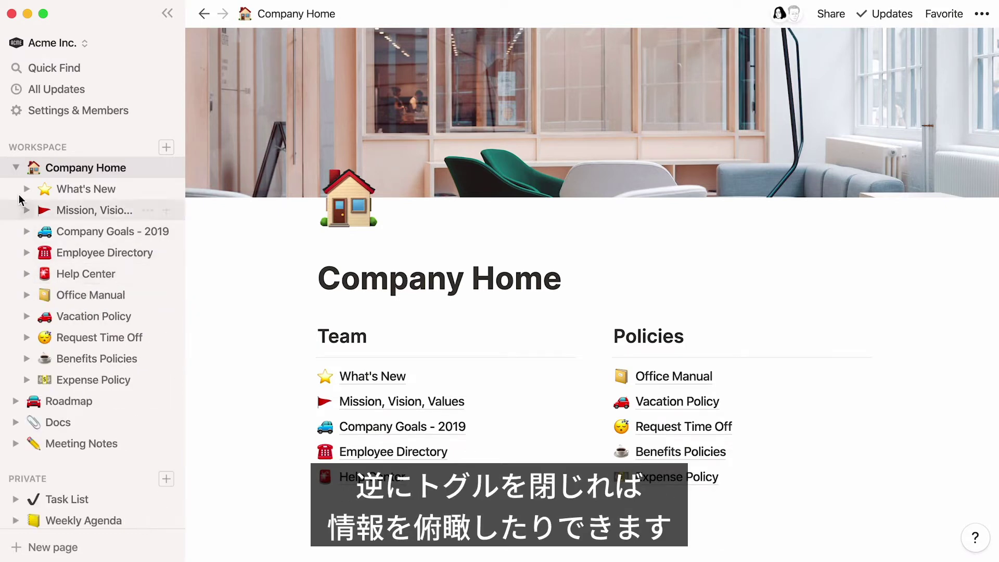
left_click(17, 168)
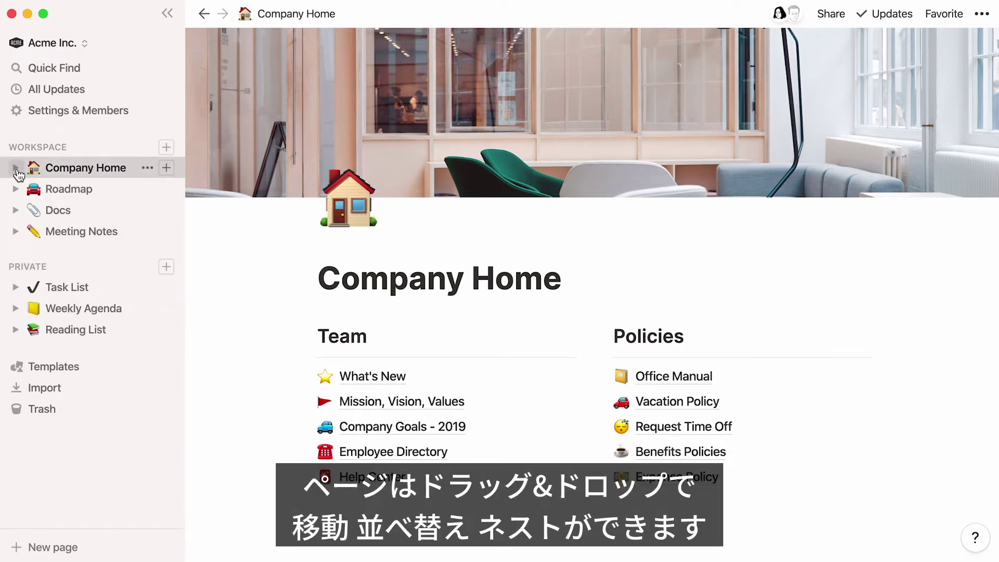
Move the Employee Directory and Request Time Off links to the top of the Policies section
left_click_drag(308, 451, 619, 364)
left_click_drag(601, 451, 604, 370)
left_click_drag(605, 452, 636, 400)
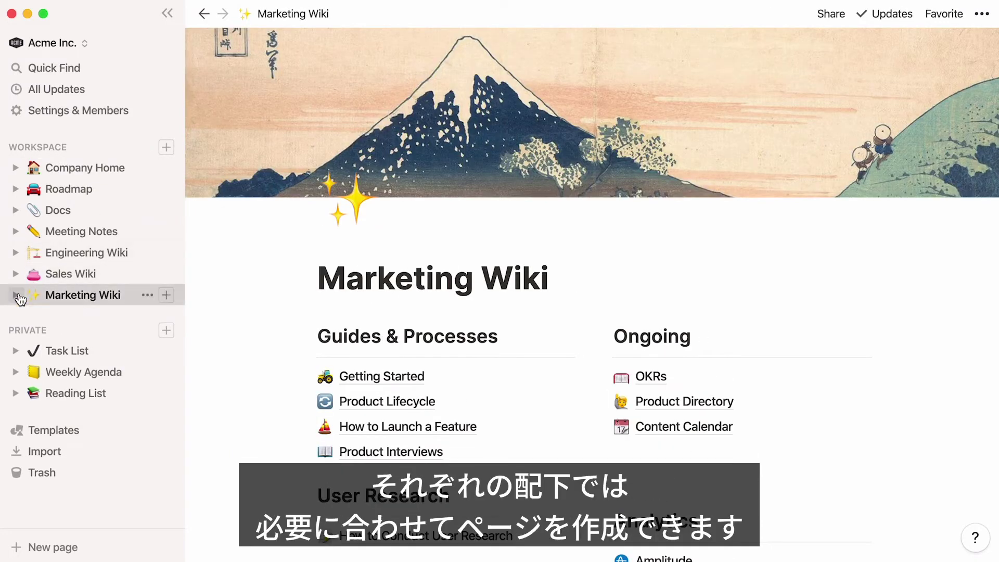
Open Product Lifecycle under Marketing Wiki and add it to favorites
left_click(16, 295)
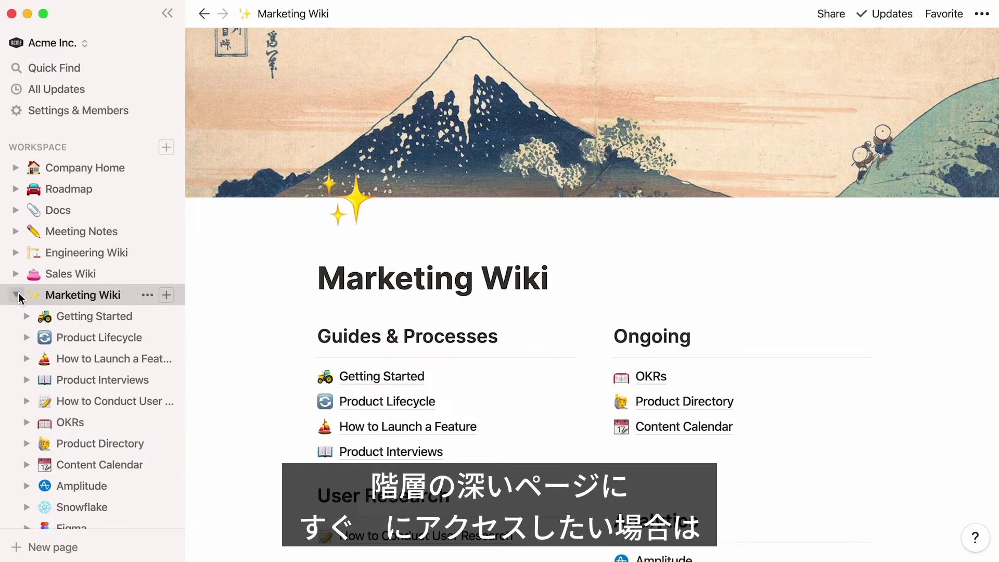
left_click(96, 336)
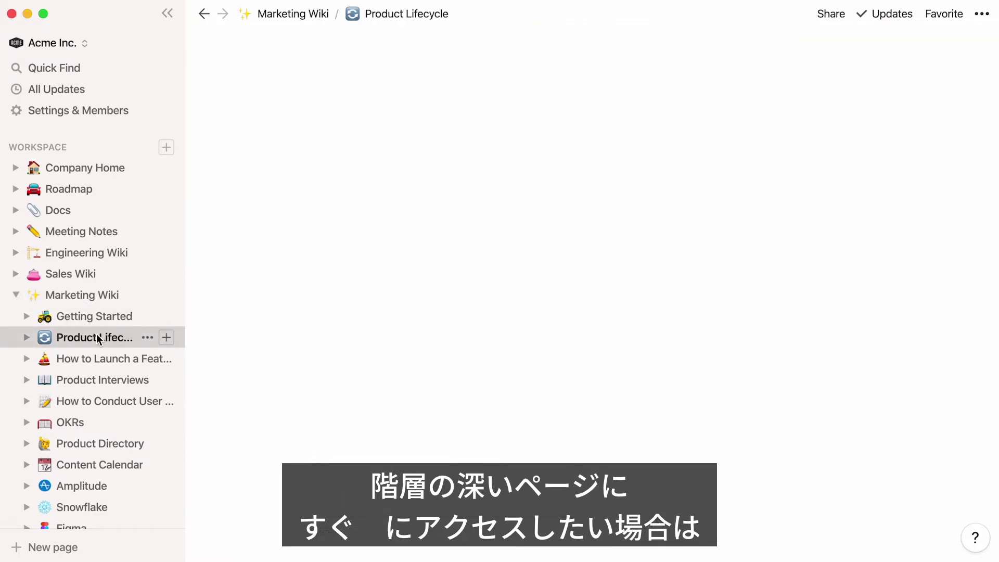
left_click(945, 14)
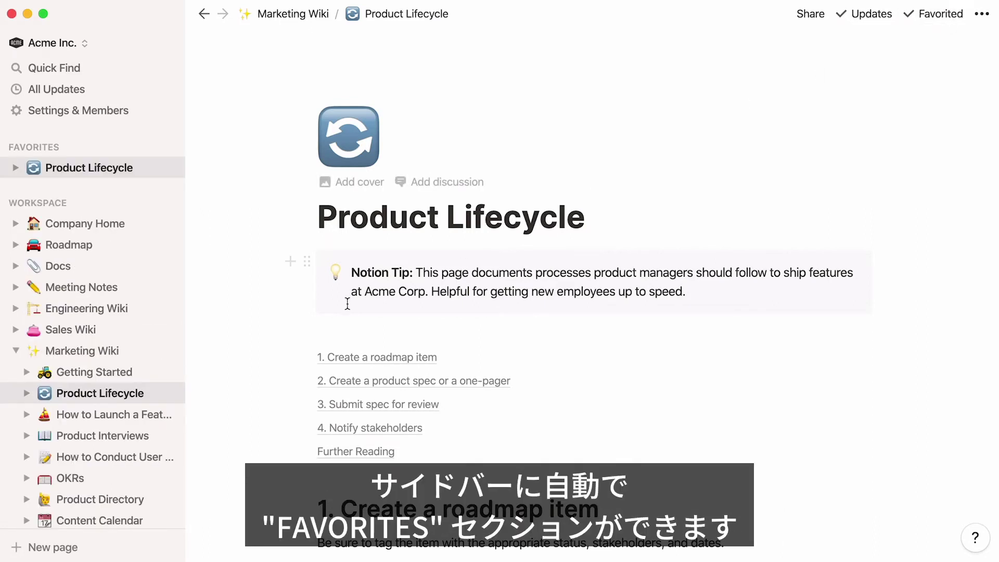
Favorite and unfavorite How to Launch a Feature, then unfavorite Product Lifecycle
left_click(138, 415)
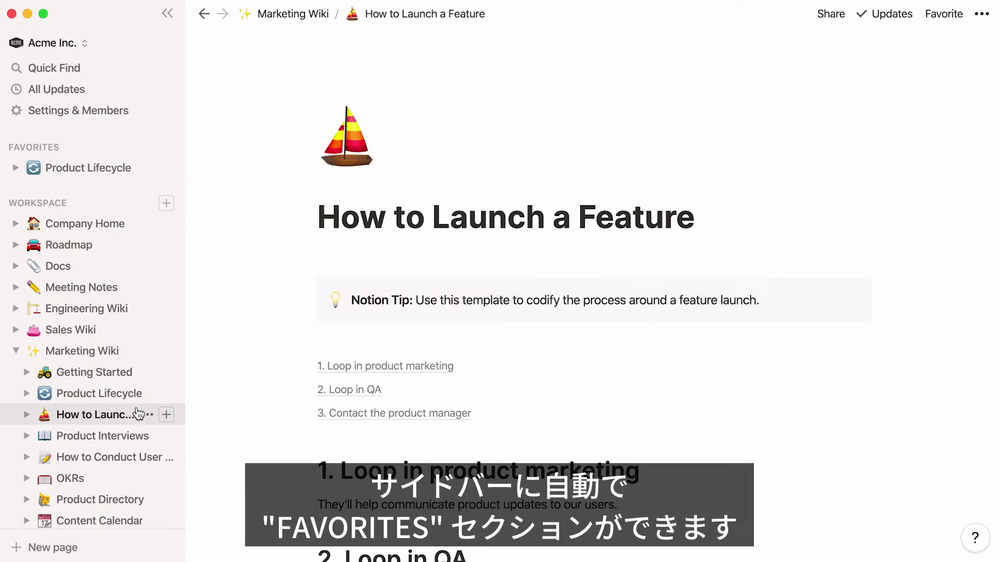
left_click(943, 14)
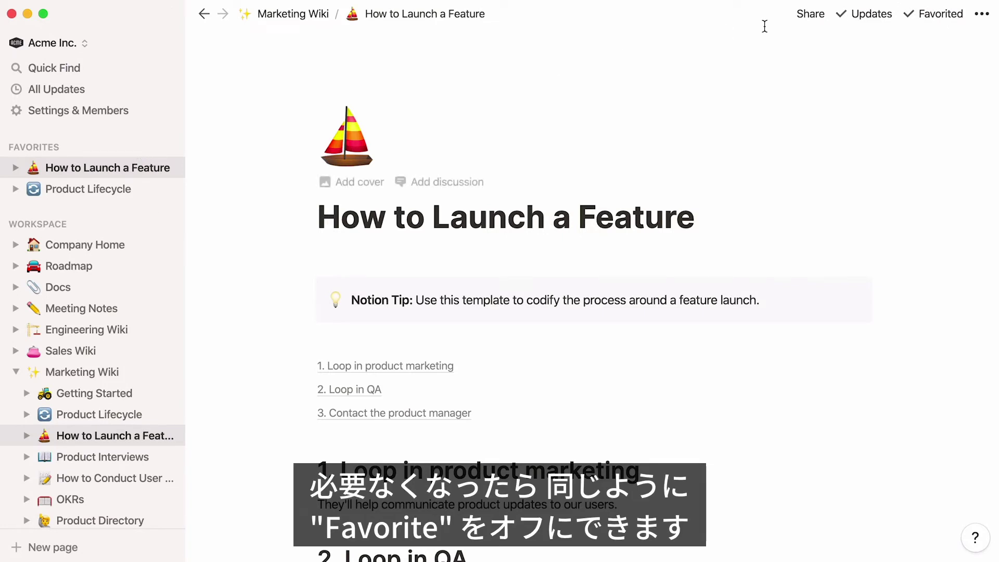
left_click(918, 12)
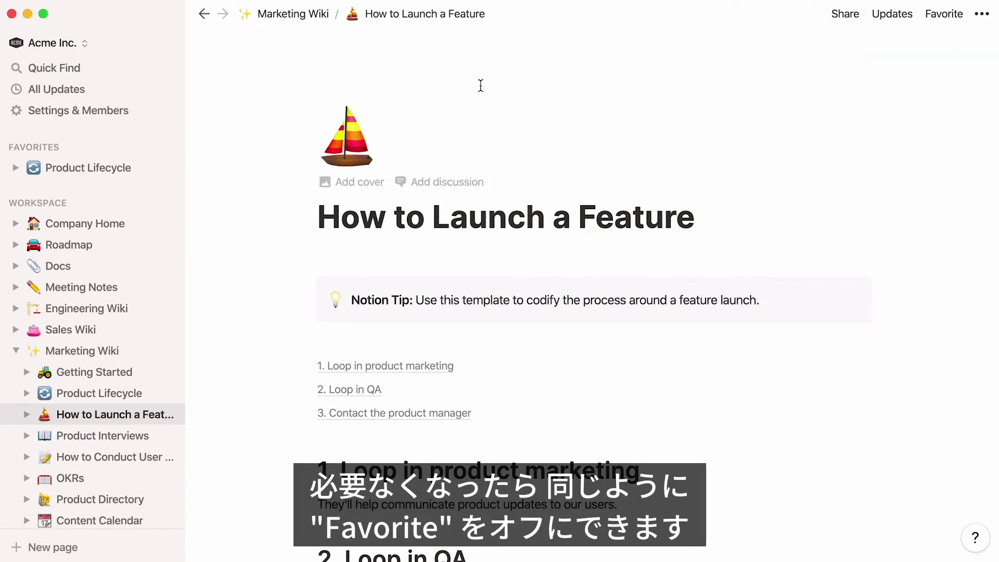
left_click(137, 167)
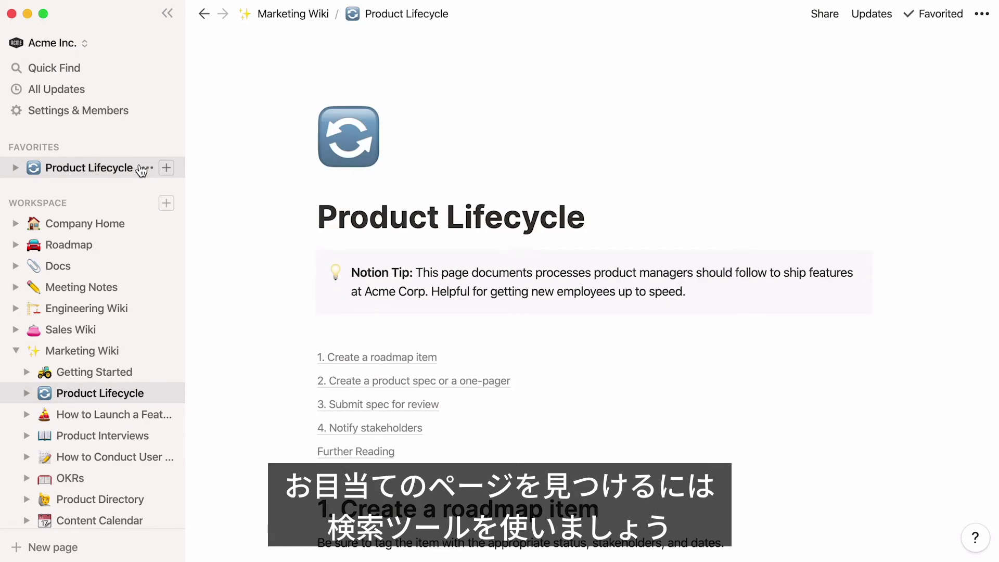
left_click(905, 16)
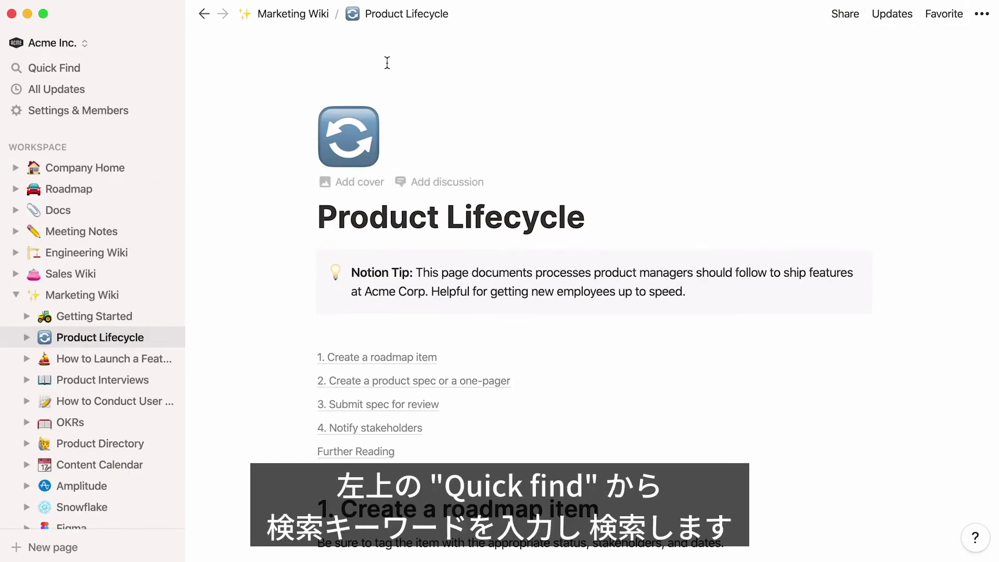
Search the workspace for 'code', show filter options, and open the Code Reviews result
left_click(125, 71)
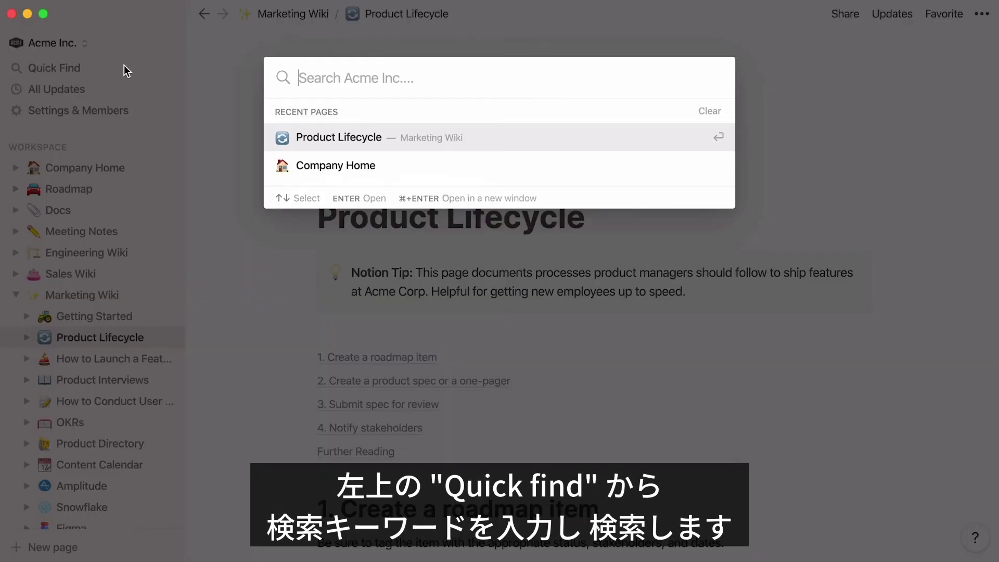
type("code")
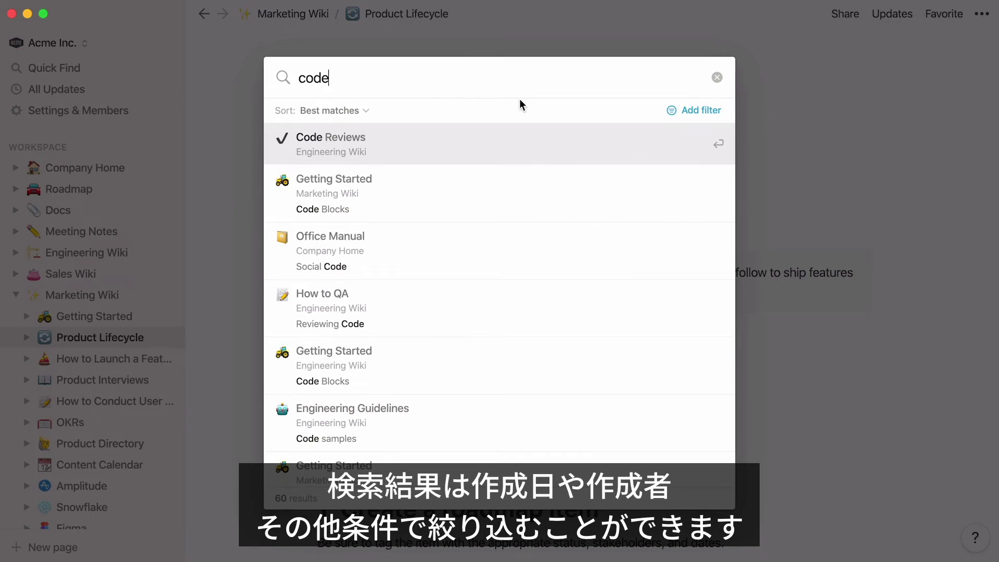
left_click(696, 107)
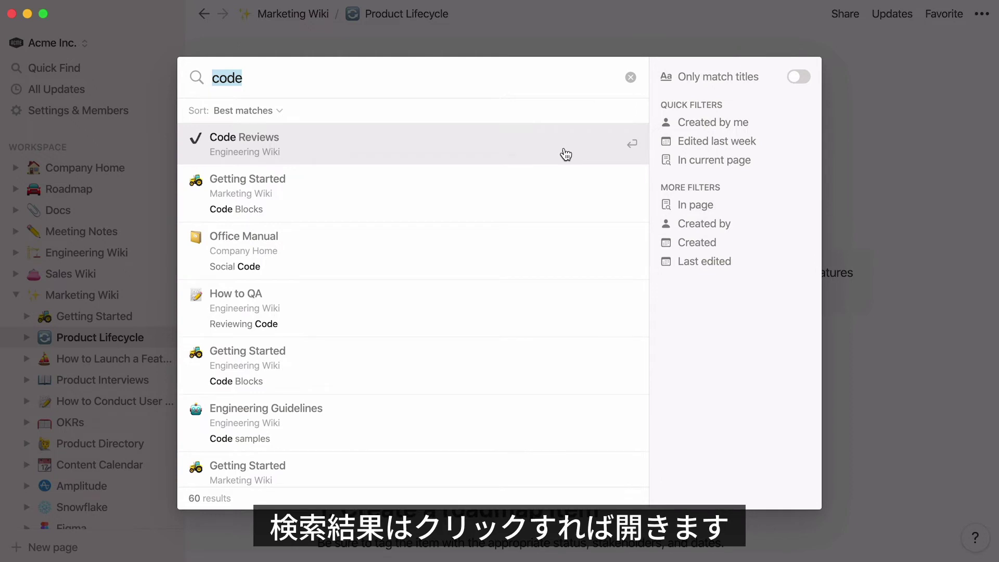
left_click(566, 155)
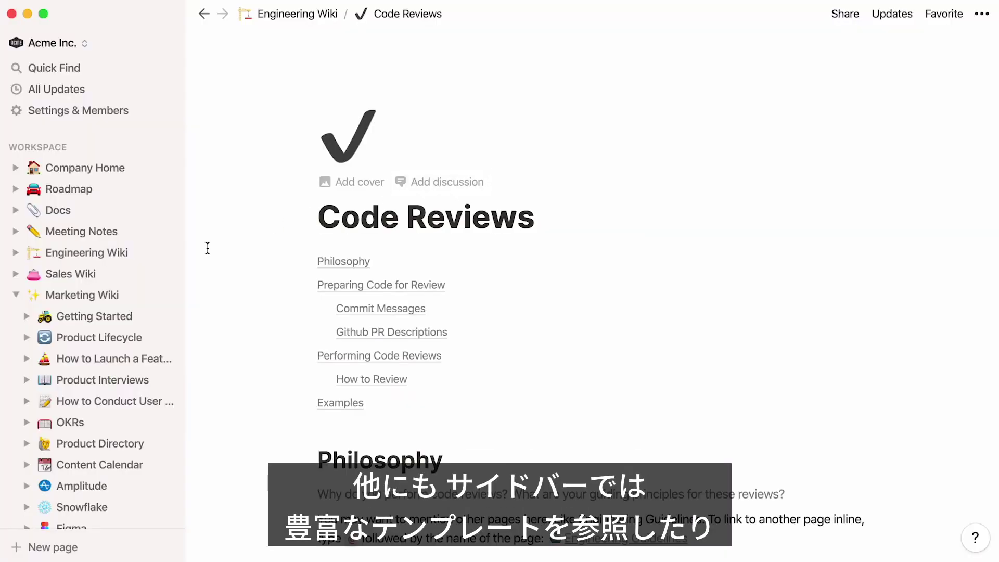
Collapse Marketing Wiki and add the Engineering To-Do template as a new private page
left_click(15, 296)
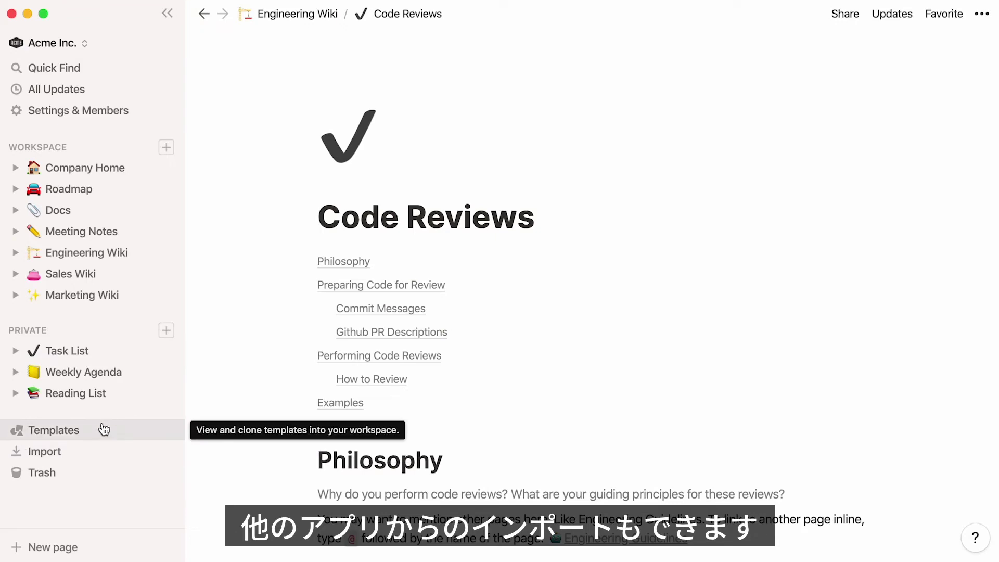
left_click(102, 431)
left_click(761, 292)
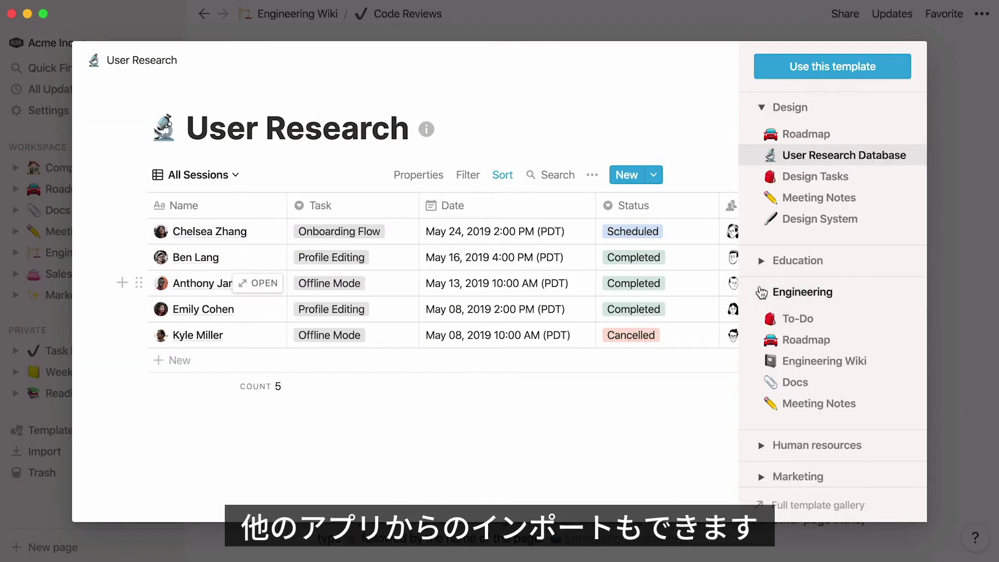
left_click(812, 318)
left_click(892, 70)
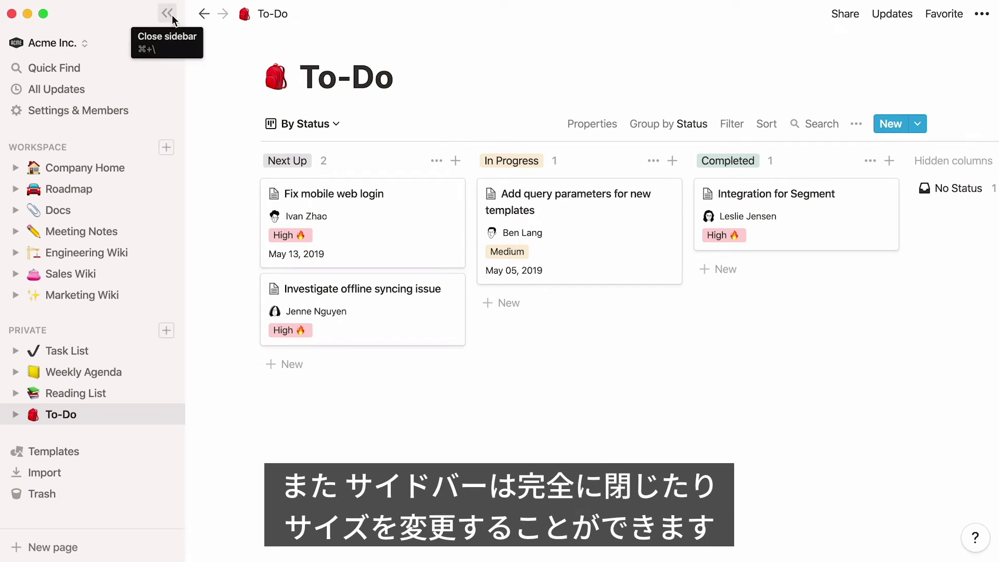
Hide the sidebar
left_click(172, 17)
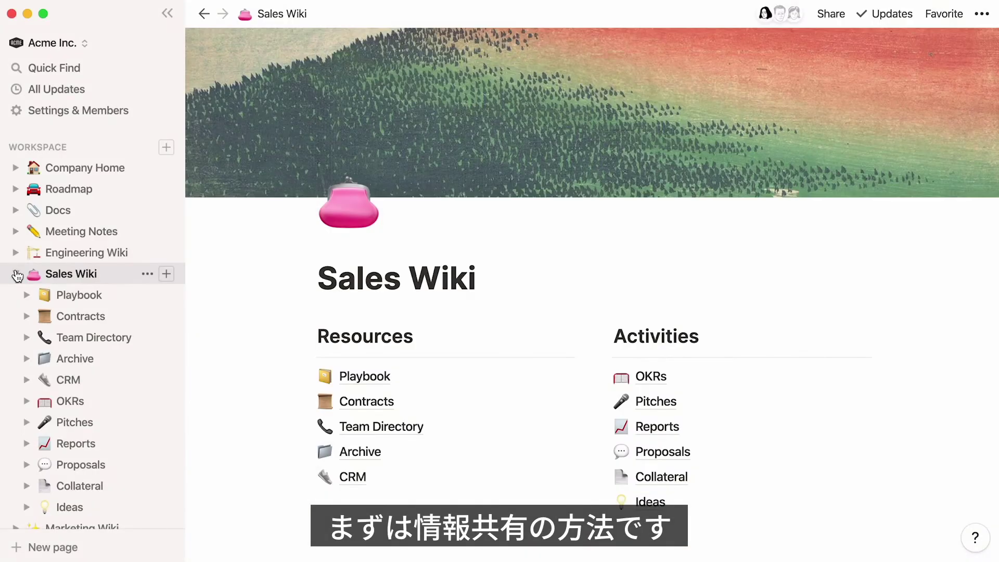
Open OKRs and turn on the workspace invite link in the Members settings
left_click(94, 401)
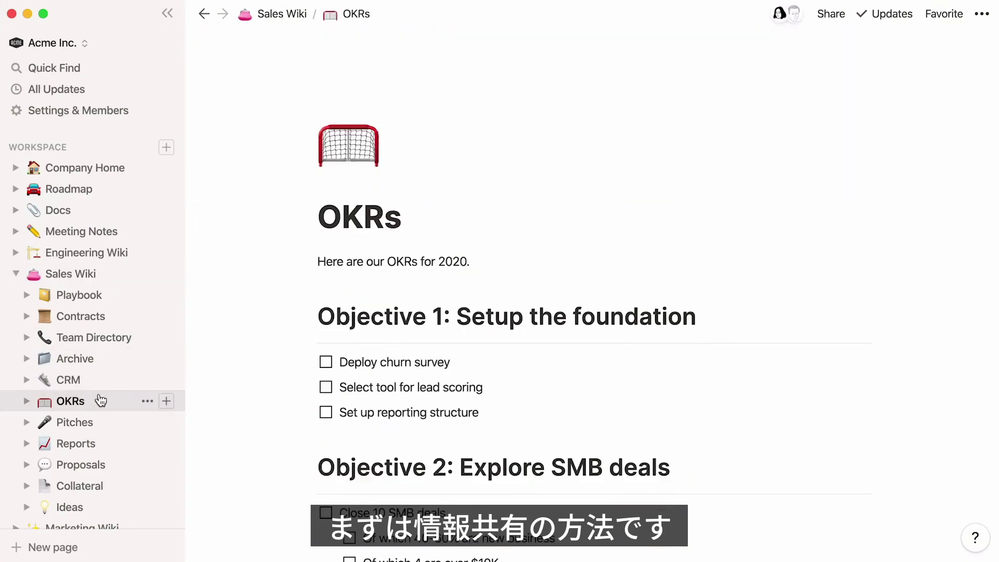
left_click(122, 111)
left_click(817, 174)
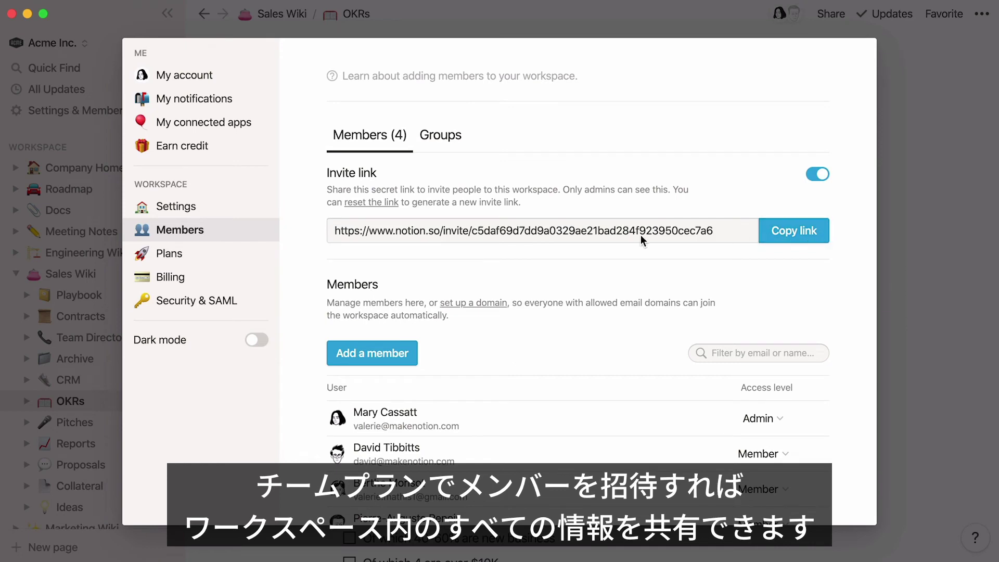
Close the settings, collapse Sales Wiki, and show the OKRs page's sharing options
left_click(14, 277)
left_click(15, 274)
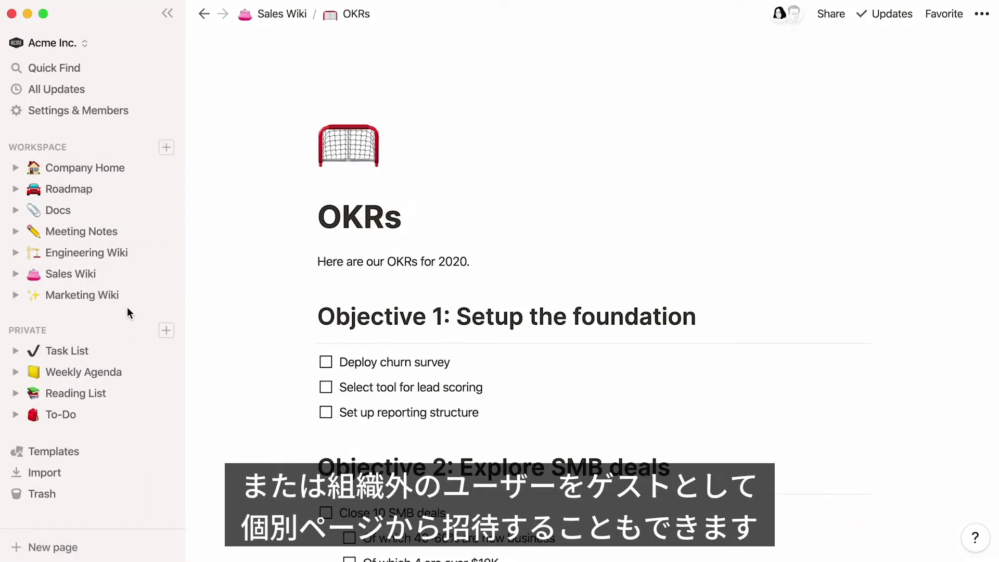
left_click(840, 15)
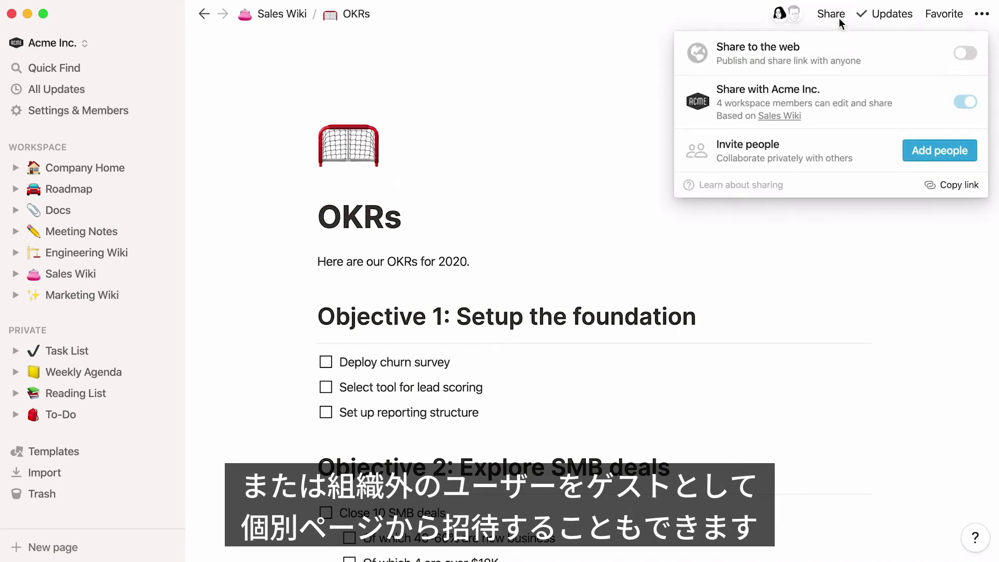
Invite an outside guest by their e-mail address with full access to the OKRs page
left_click(931, 151)
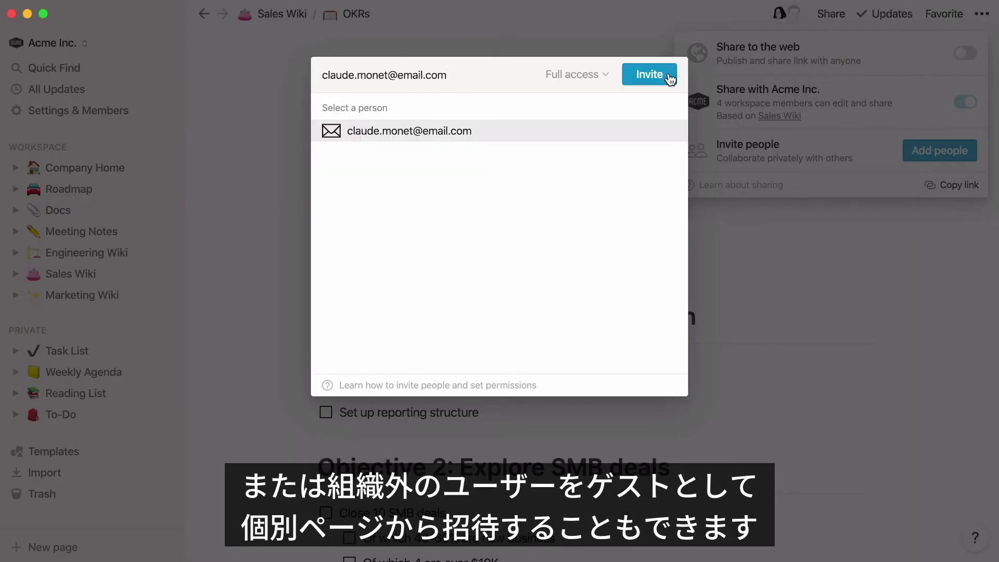
left_click(670, 77)
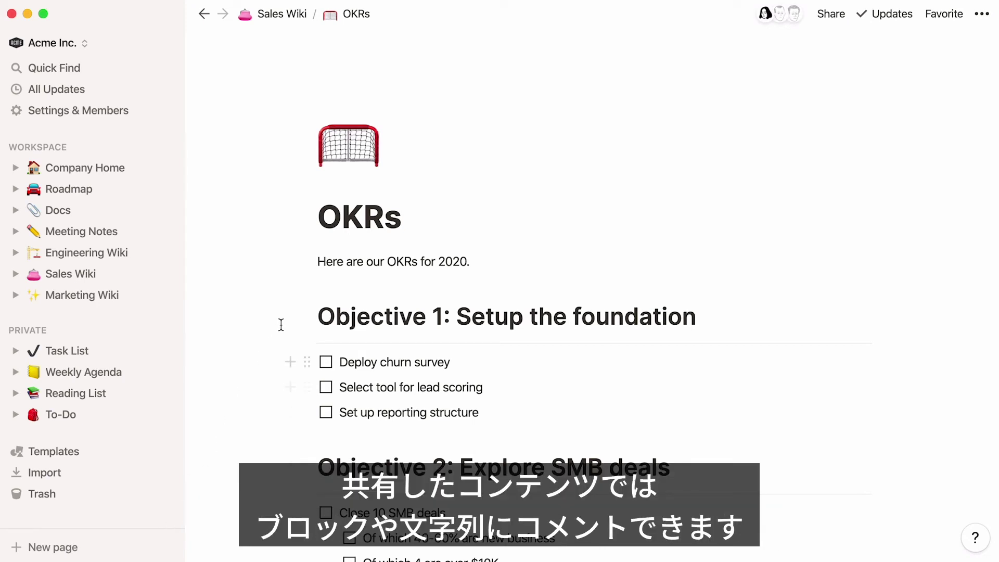
left_click(308, 262)
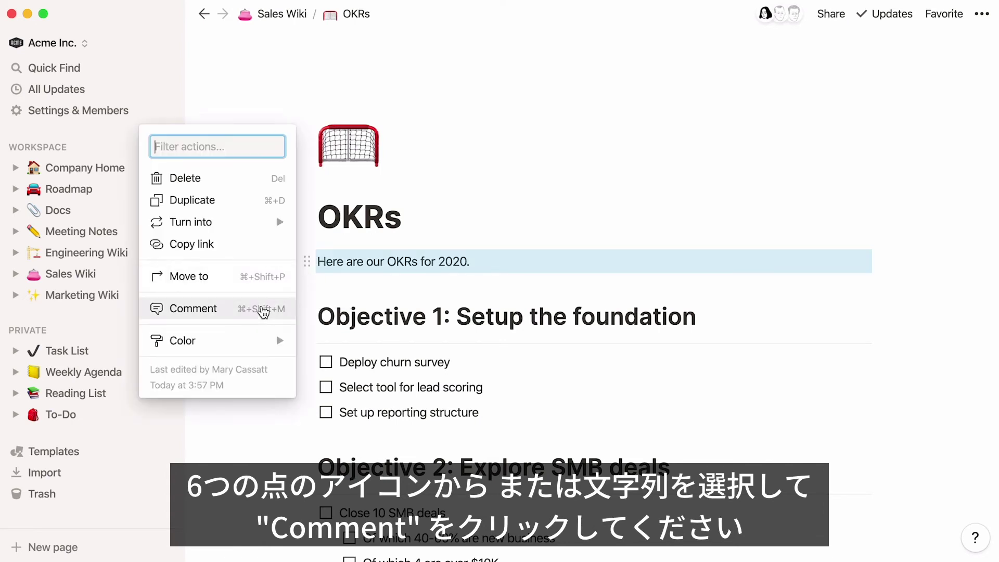
Comment 'can you please update this?' on 'Here are our OKRs for 2020.', mentioning the teammate
left_click_drag(319, 262, 470, 263)
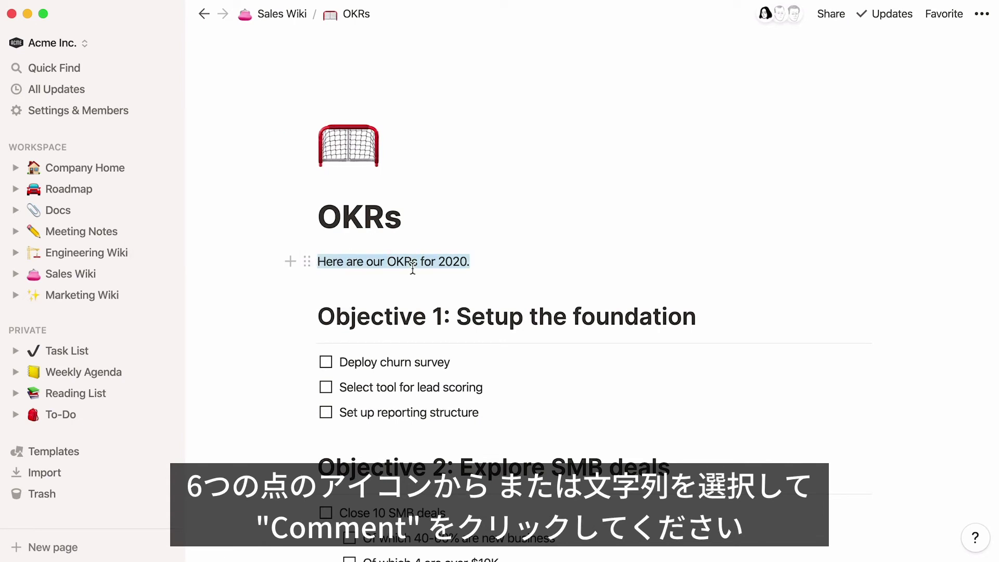
left_click(386, 237)
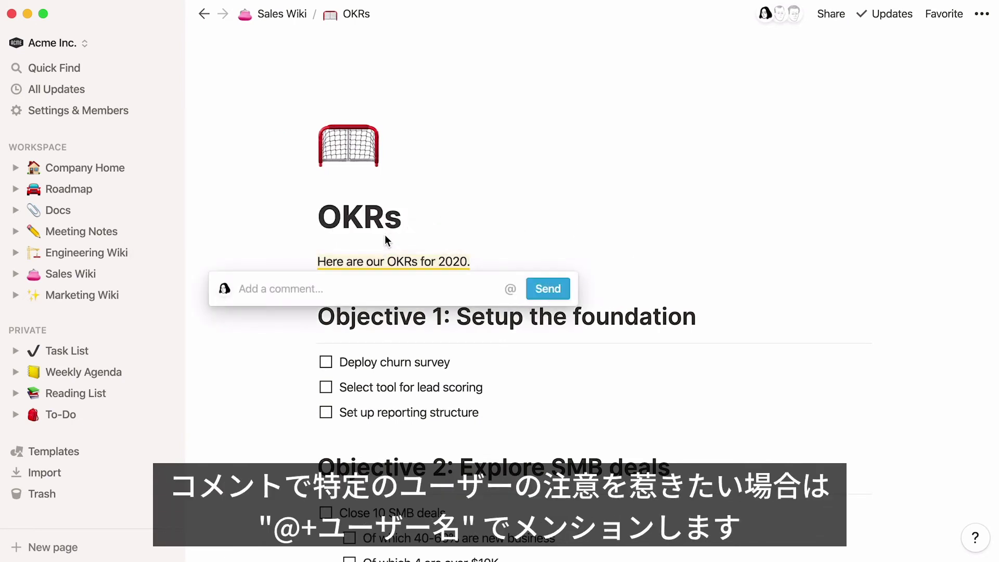
type("Hey Berthe, can you please update this?")
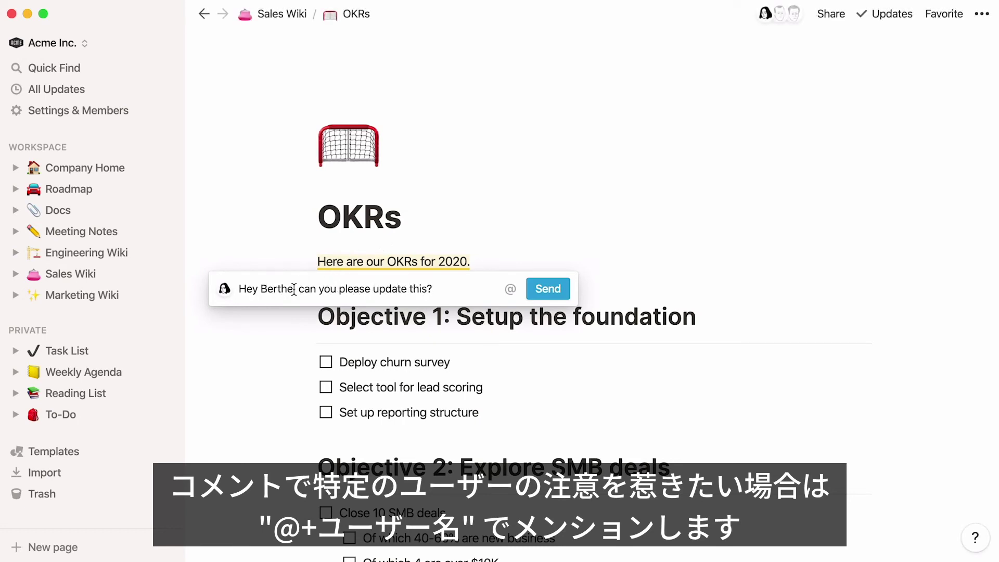
left_click_drag(293, 288, 263, 288)
type("@")
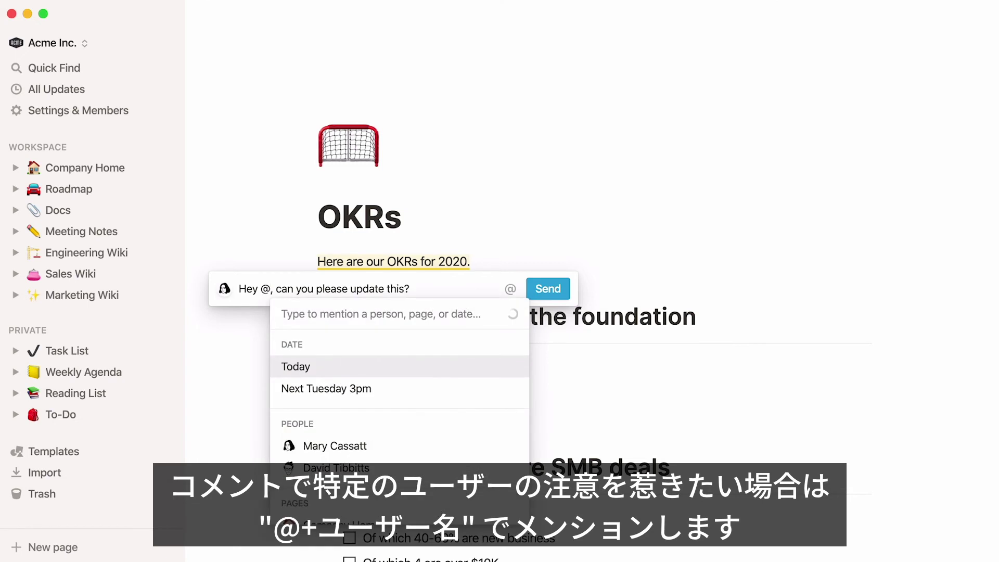
type("Berthe")
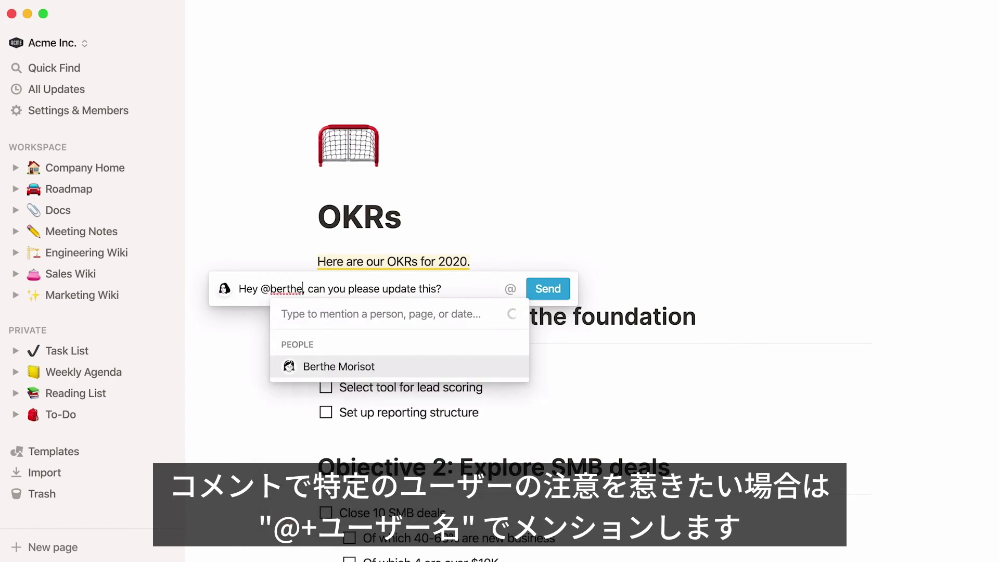
key("Return")
left_click(541, 289)
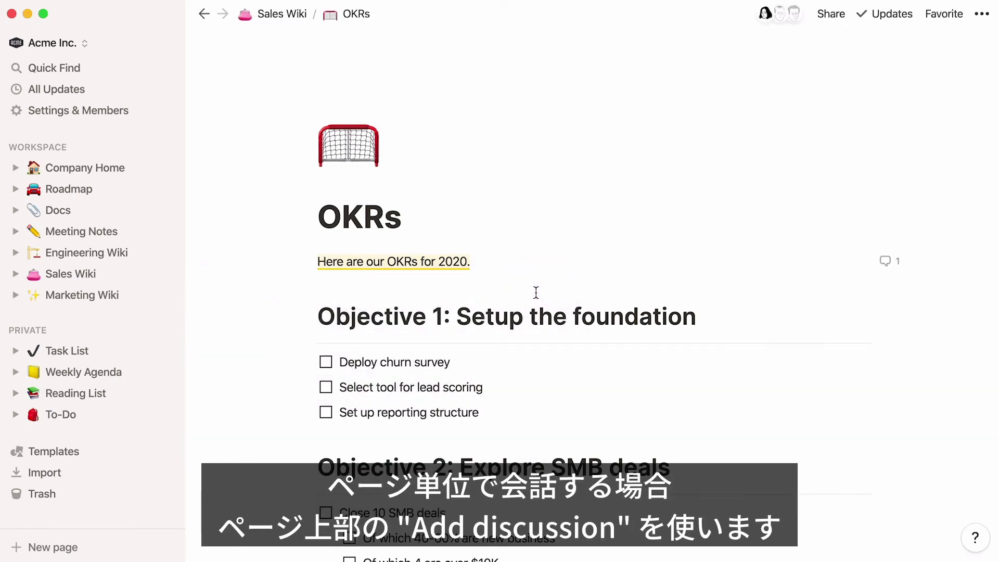
mouse_move(467, 228)
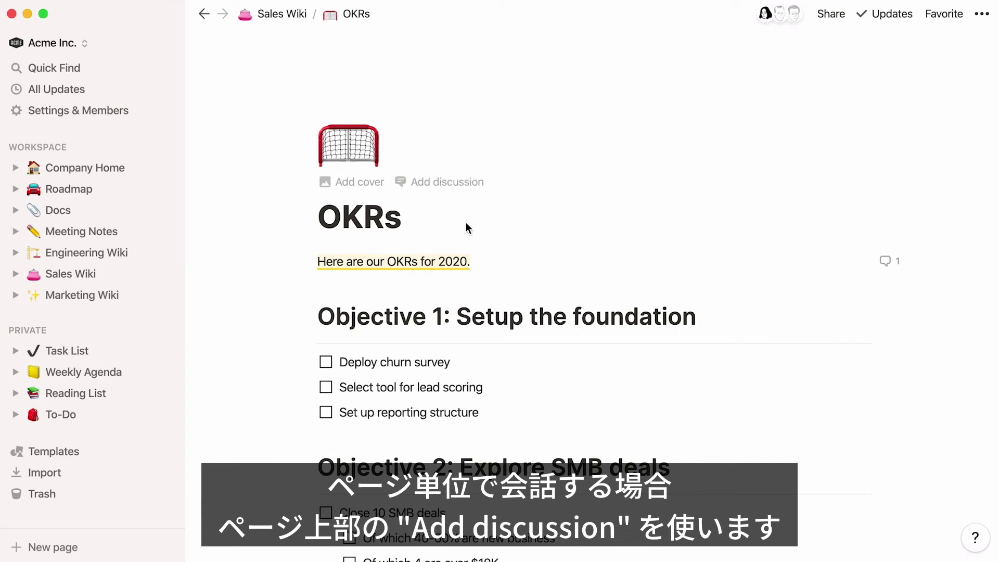
Post a page discussion mentioning a teammate with ', please review' and a smiling emoji
left_click(442, 197)
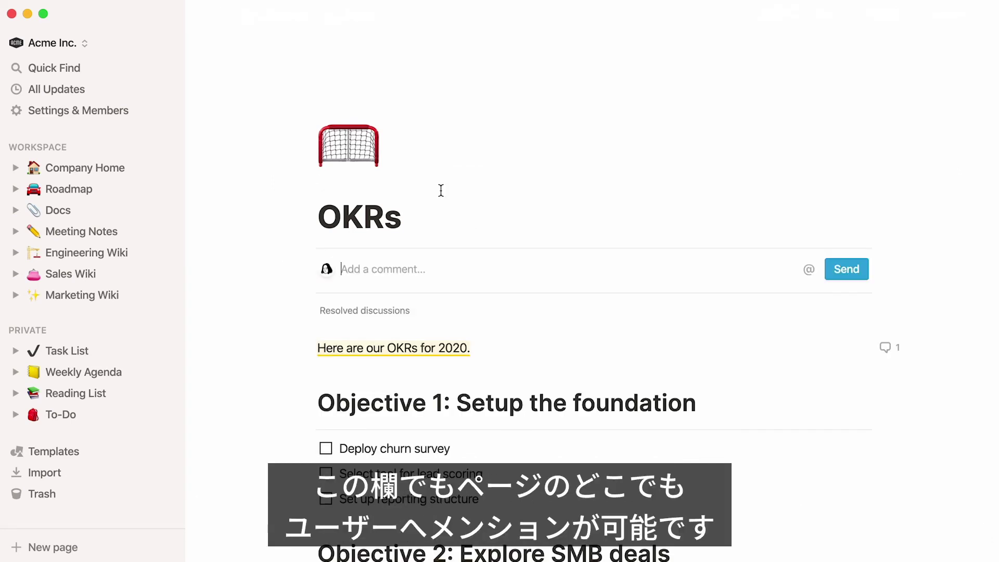
type("@pierre")
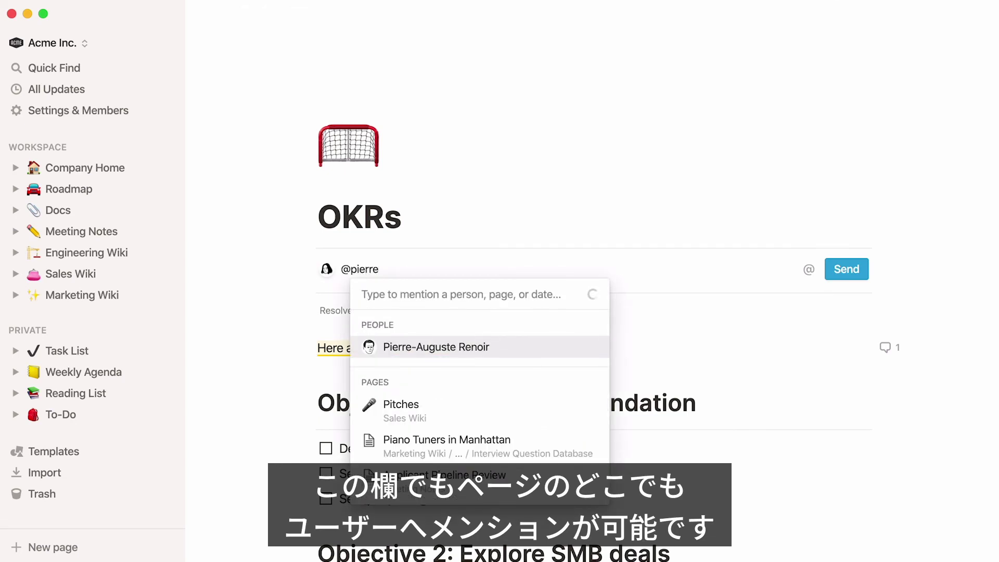
key("Return")
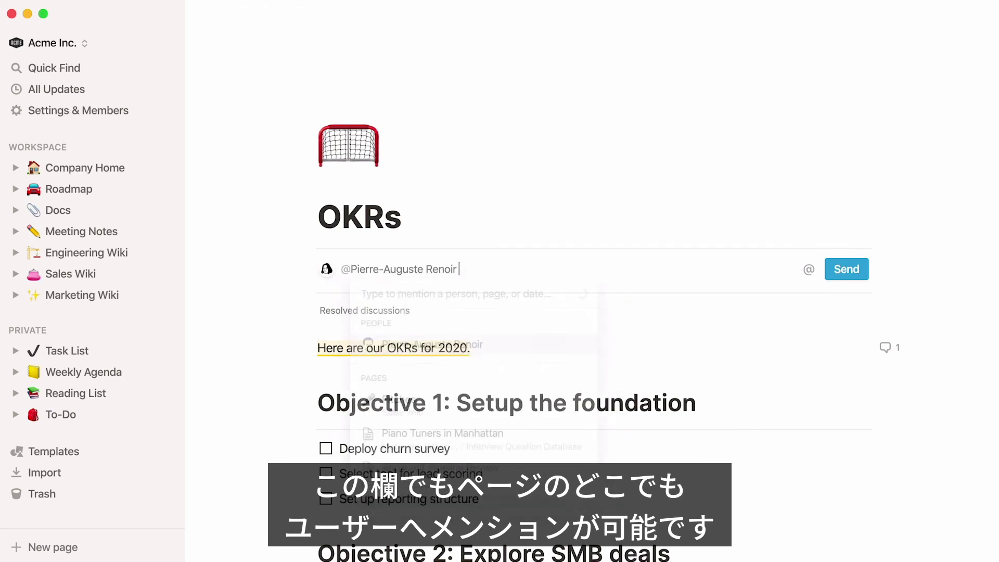
type(",")
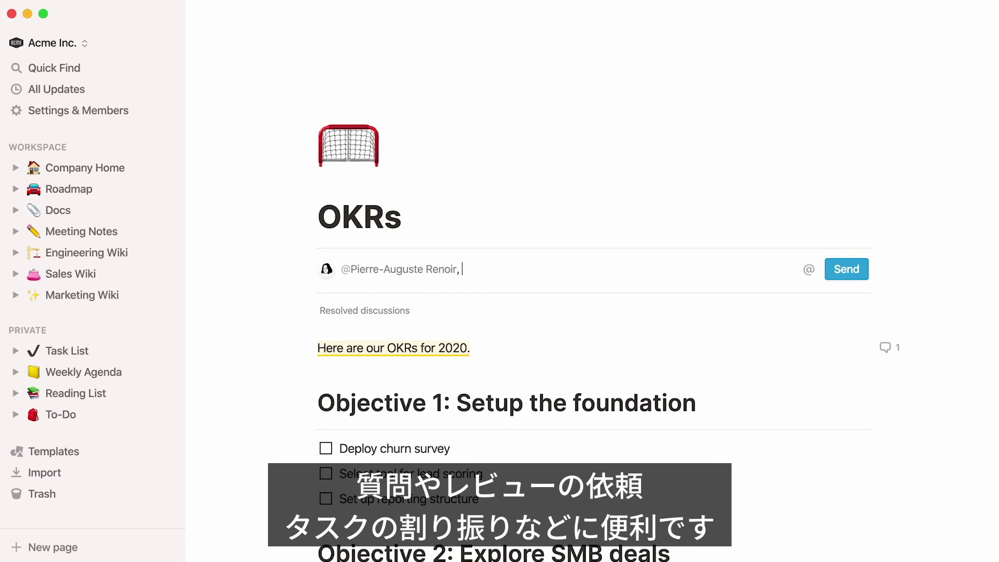
type(" please revi")
type("ew :)")
key("Right")
key("Right")
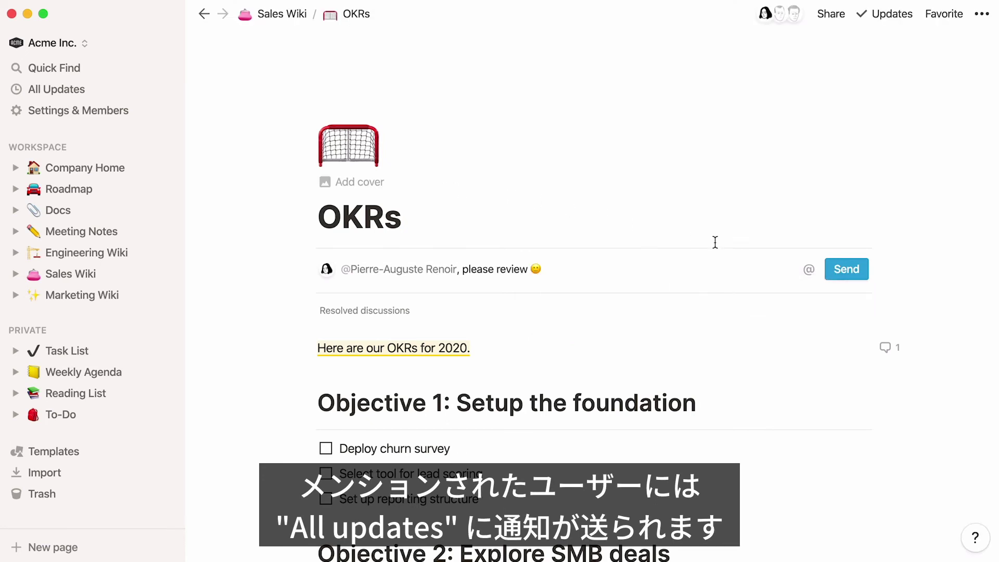
left_click(830, 270)
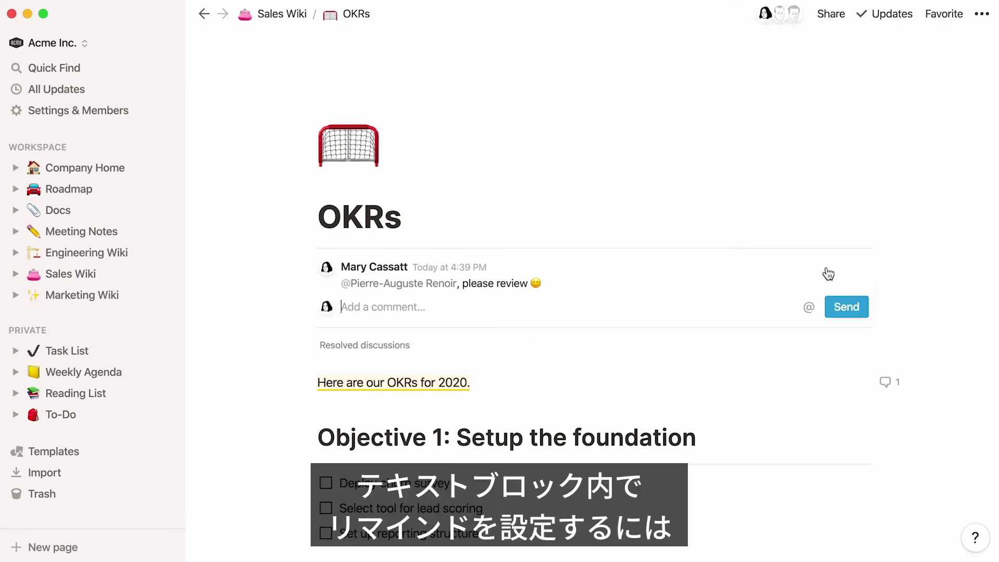
Add 'To be included in the presentation slides' with a Tomorrow 10:15am reminder and teammate mention
left_click(587, 384)
key("Return")
type("To")
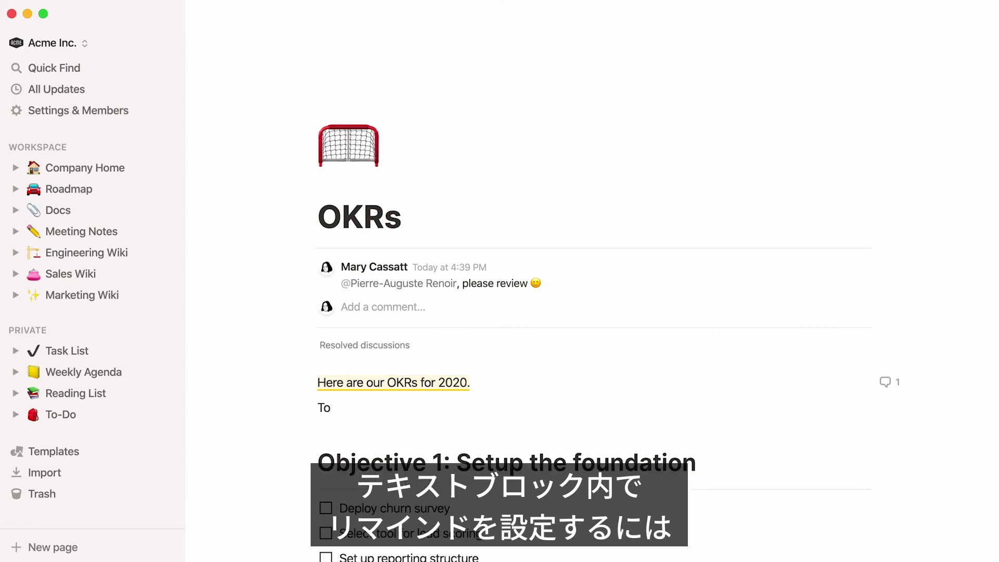
type(" be included in the presentation slides")
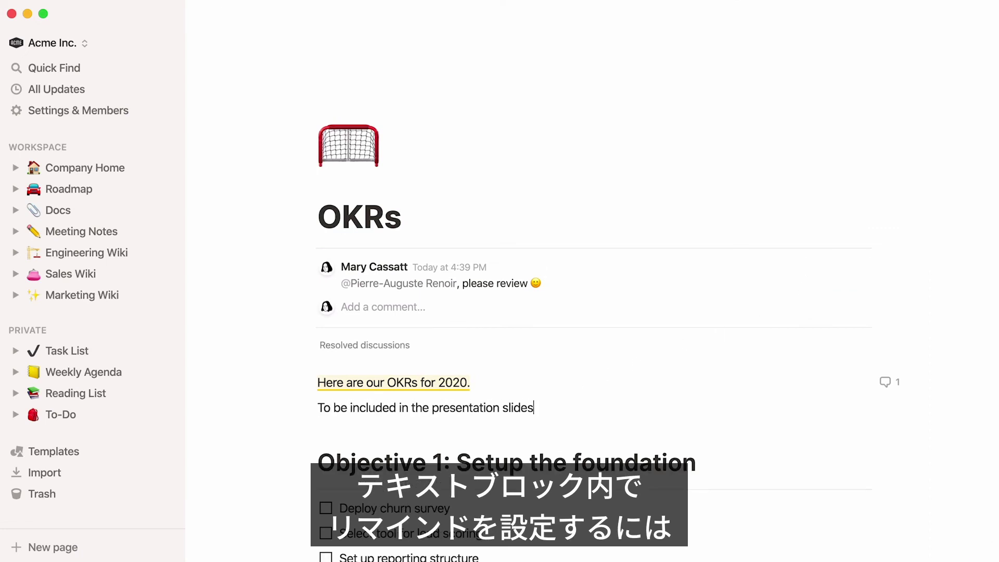
type(" @remind tomorrow 10:15am")
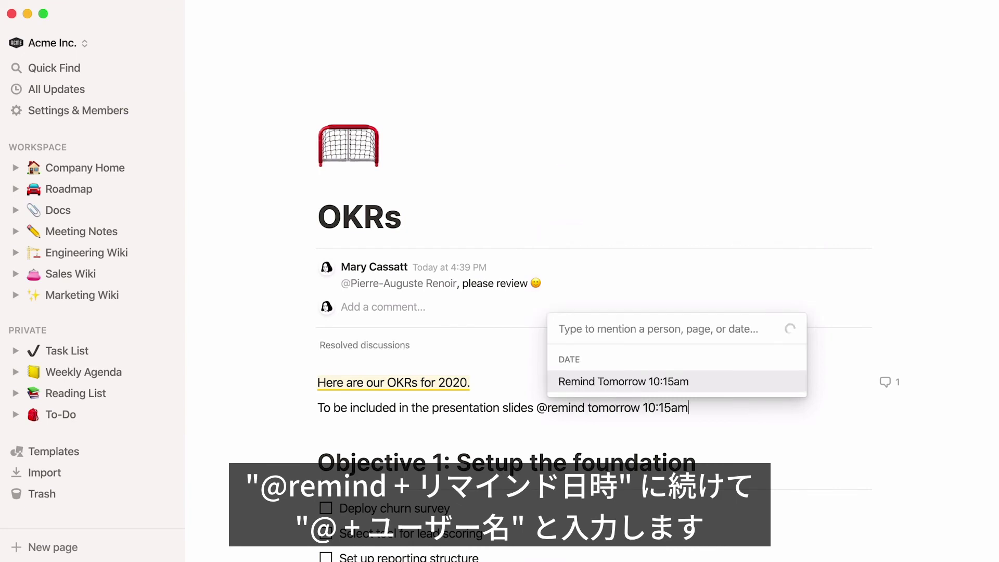
key("Return")
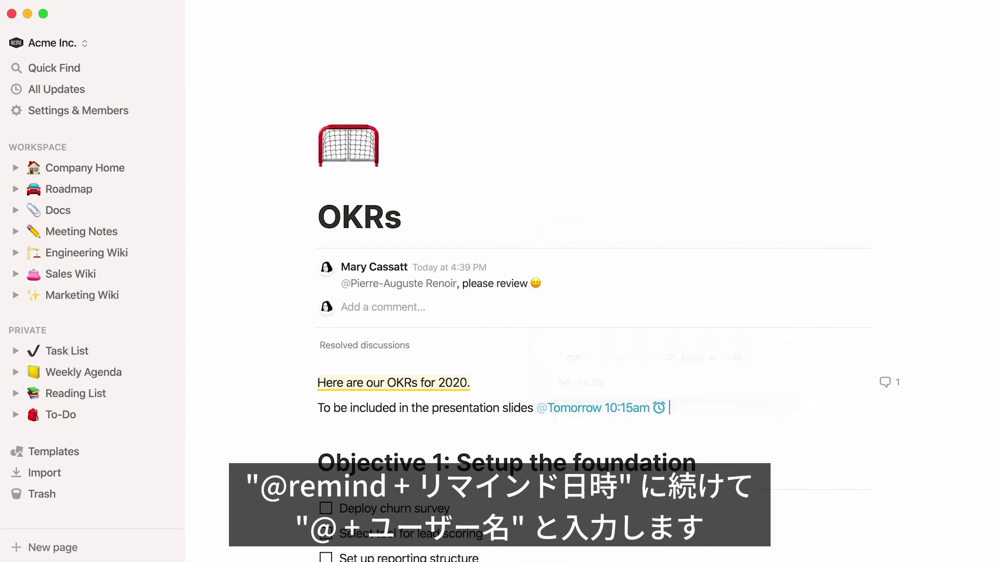
type("@berthe")
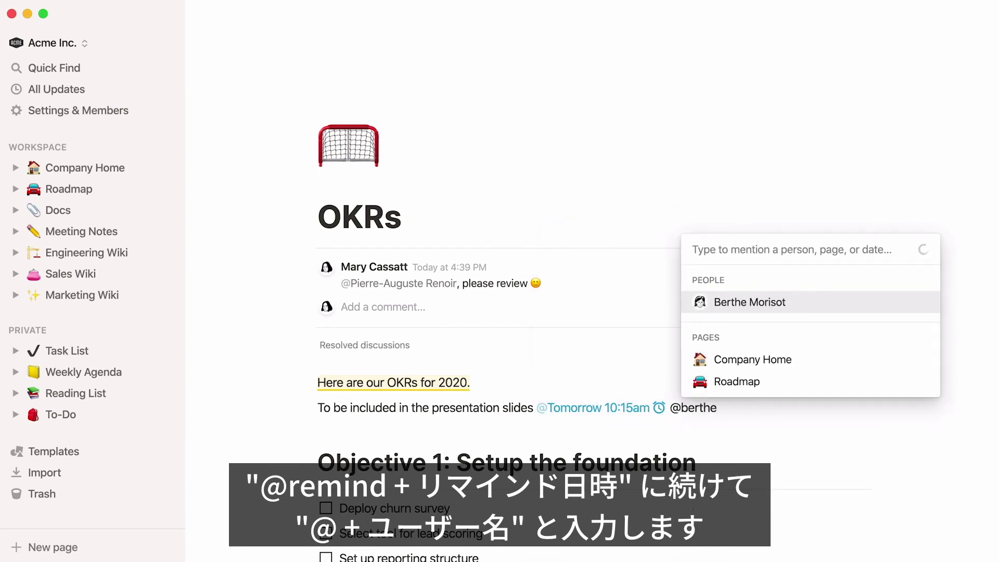
key("Return")
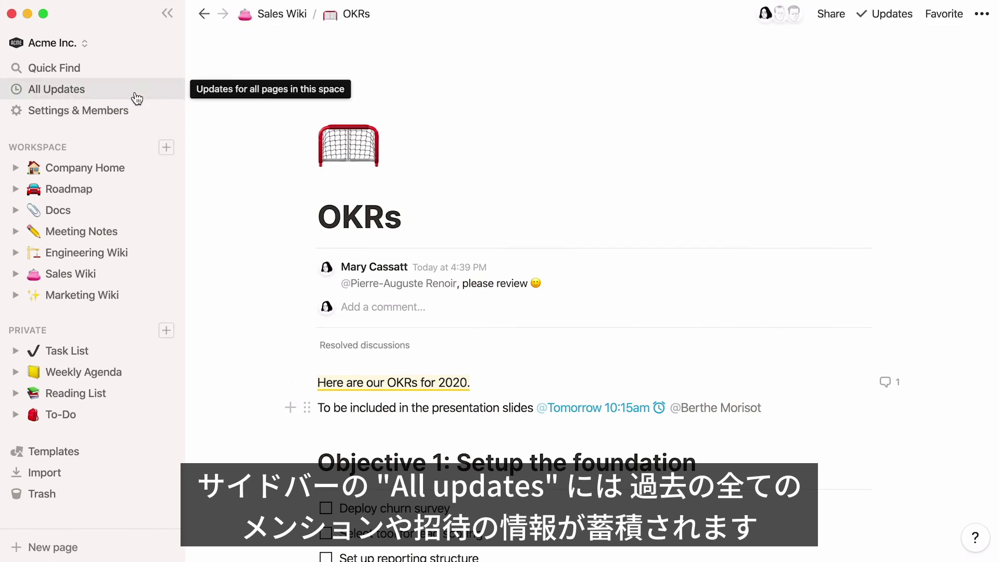
Browse All Updates, check edits on followed pages in Following, then return to Inbox
left_click(136, 96)
scroll(189, 126, "down", 3)
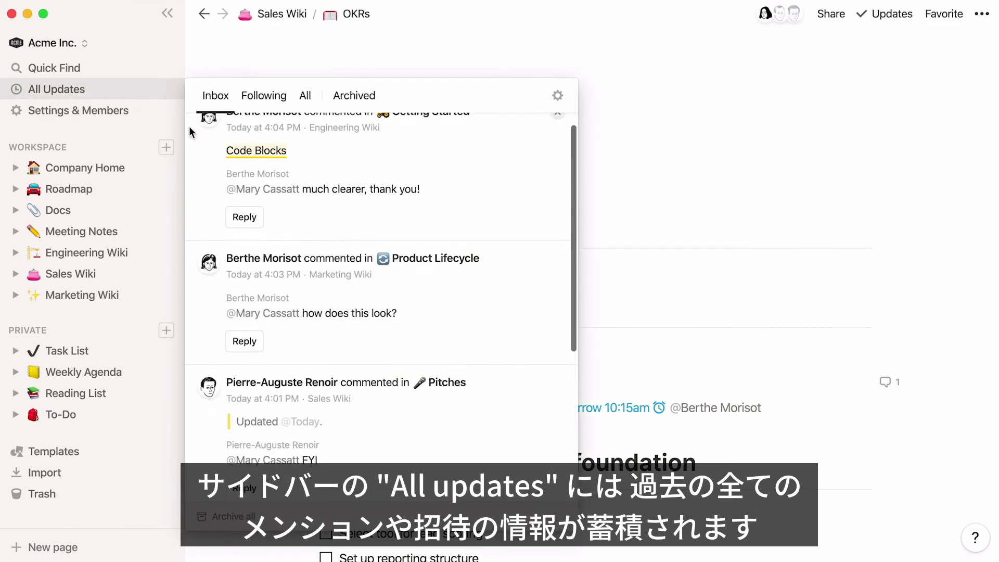
scroll(189, 126, "down", 5)
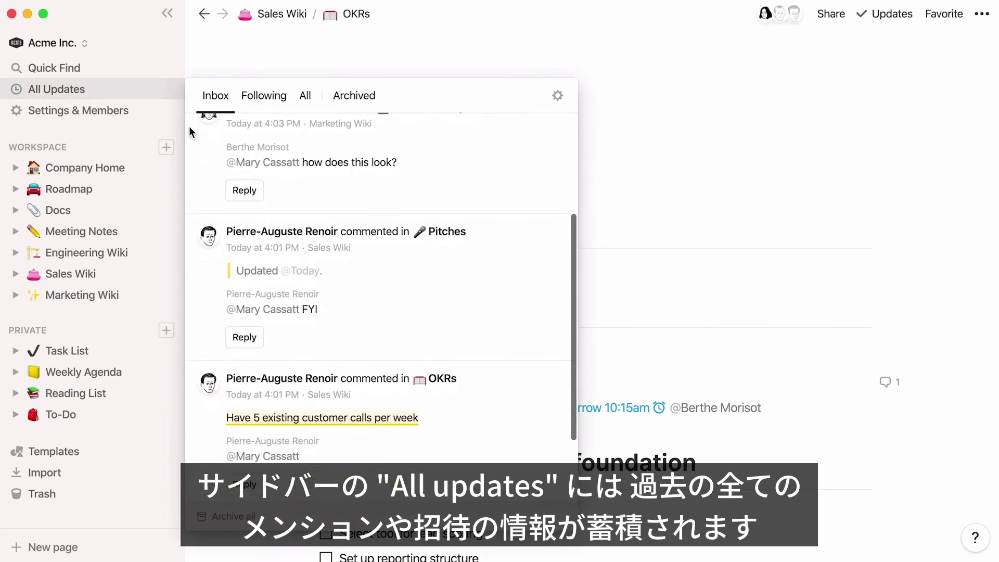
left_click(249, 102)
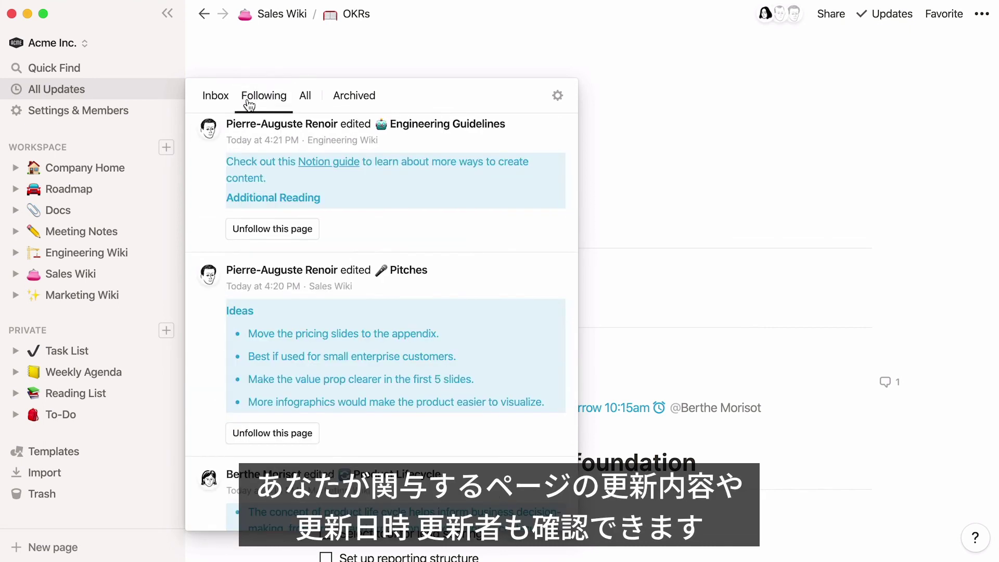
scroll(194, 160, "down", 3)
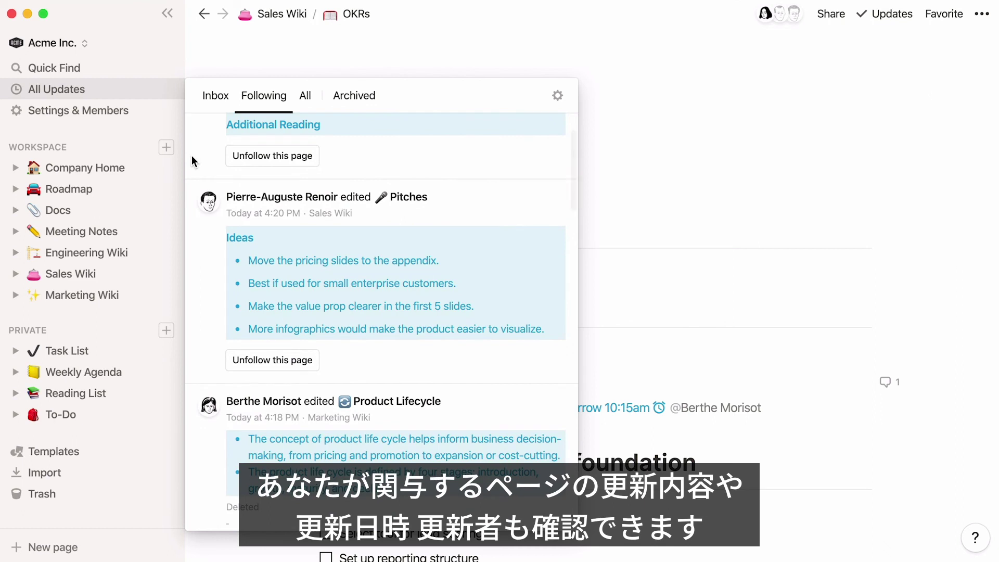
scroll(191, 155, "up", 3)
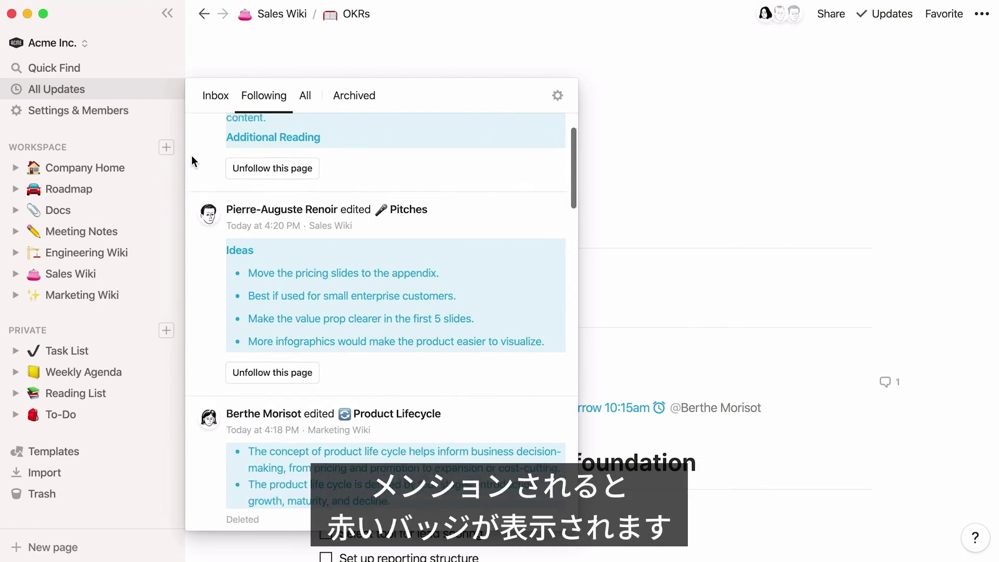
left_click(204, 101)
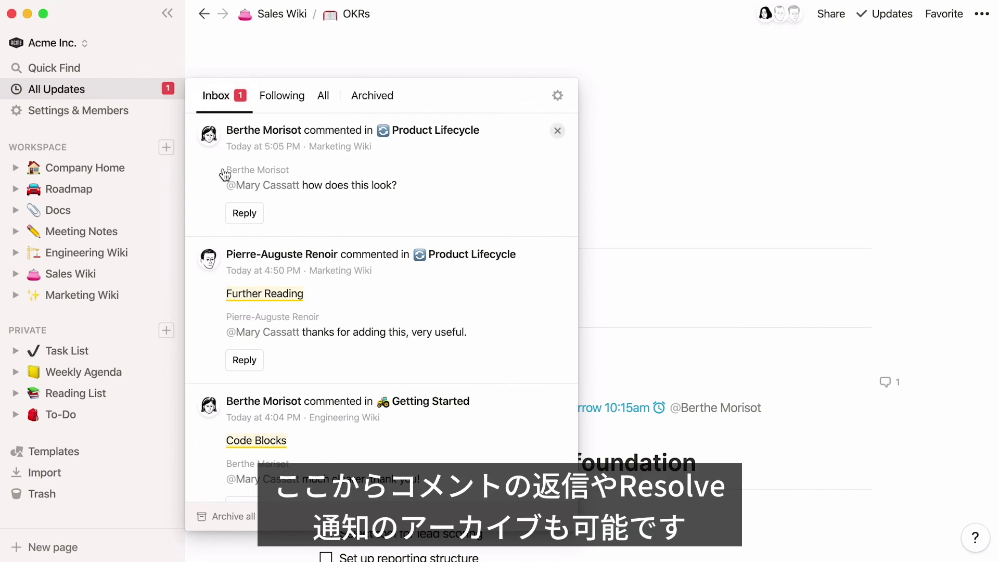
Reply 'Much better!' to the newest comment, resolve the thread, and archive its notification
left_click(237, 215)
type("Much better!")
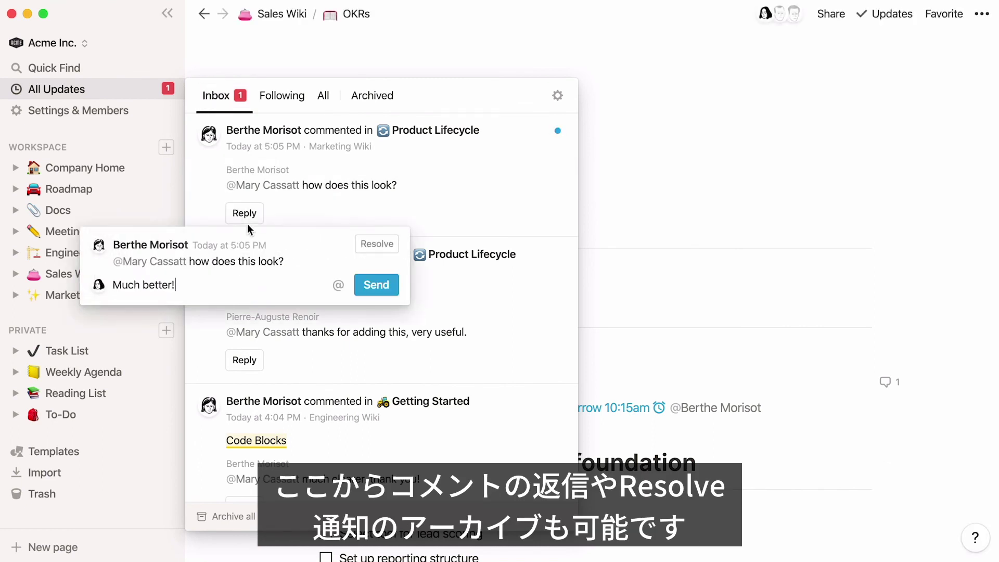
left_click(367, 289)
left_click(391, 249)
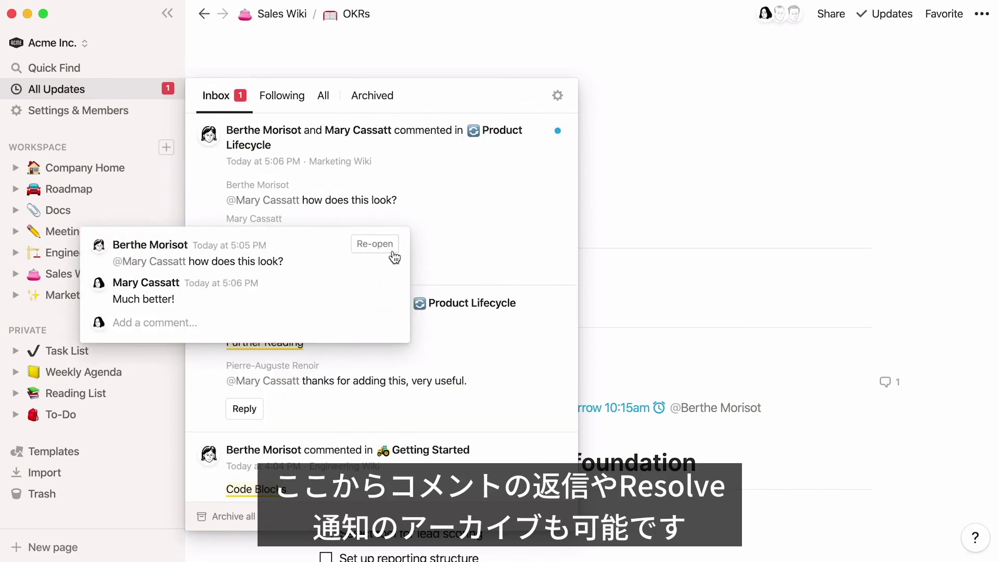
left_click(464, 208)
left_click(557, 132)
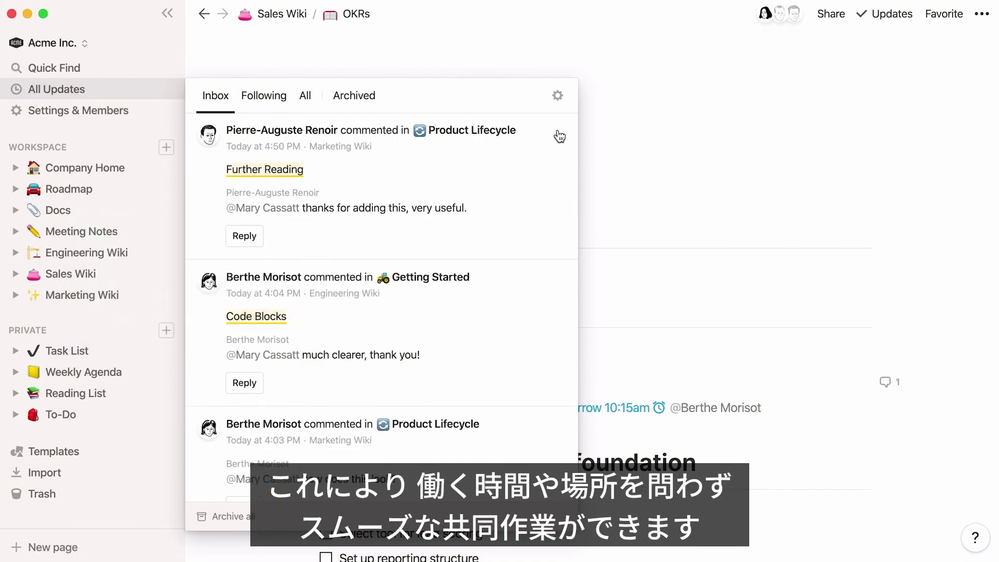
Dismiss the updates panel, visit Stand-up 20-05-2020, then go back to the Sales Wiki OKRs page
left_click(644, 67)
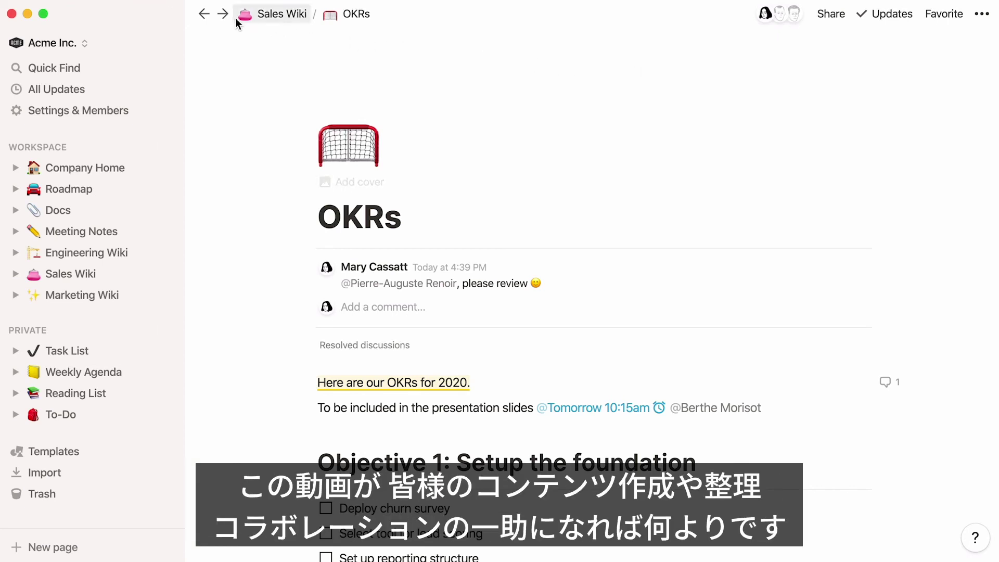
left_click(223, 14)
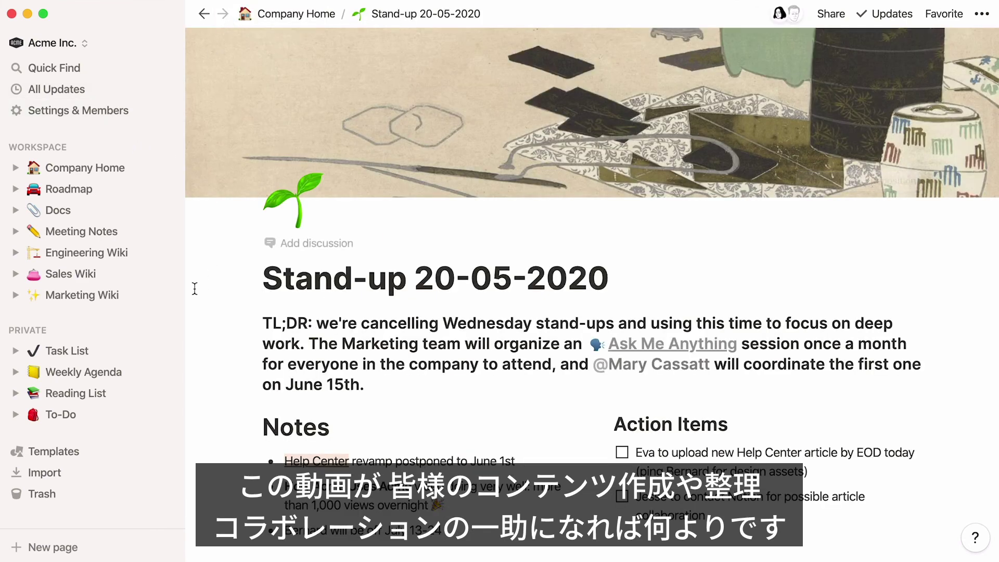
left_click(204, 15)
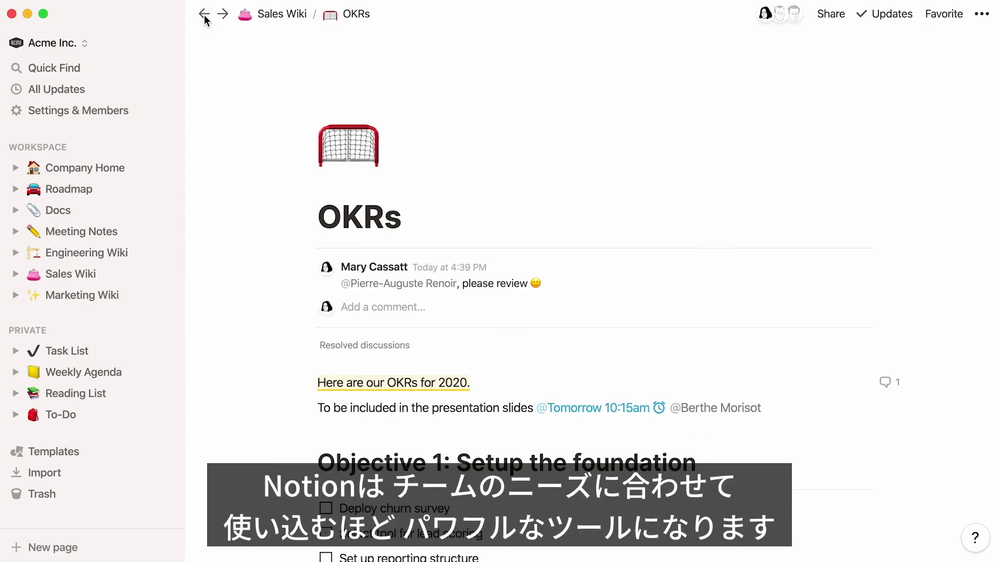